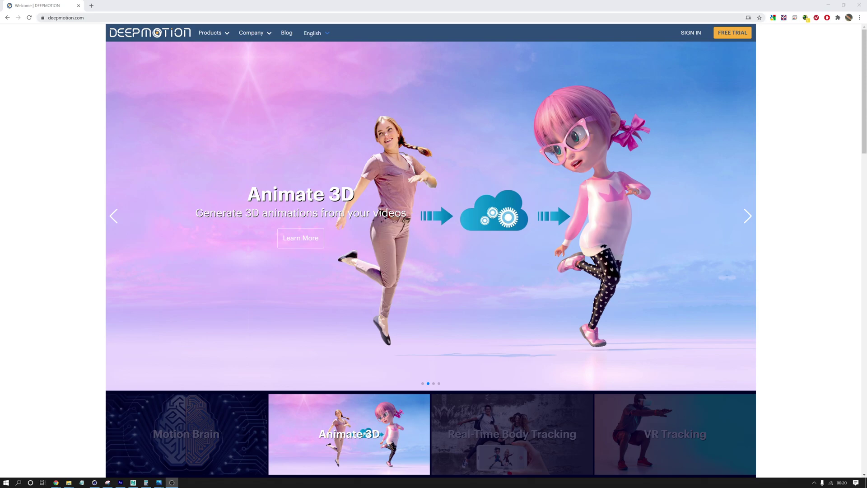
# Minimize the browser to look at the Cinema 4D window
pyautogui.click(55, 483)
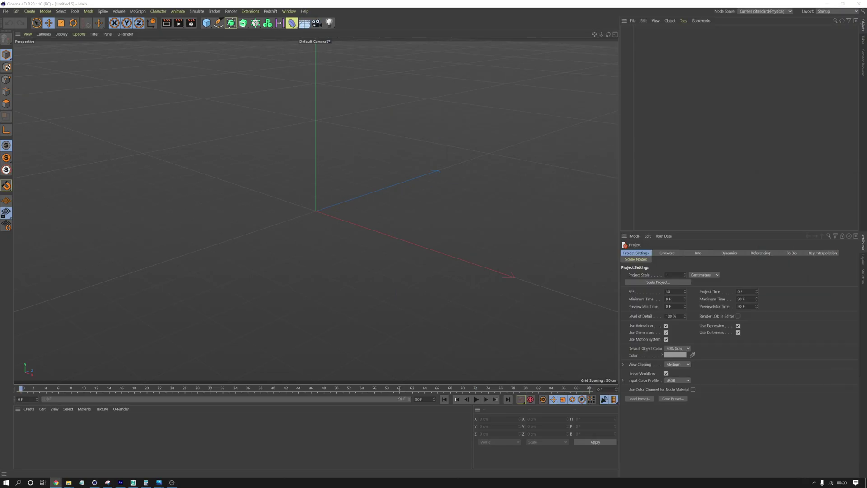
# Download the Mixamo Mannequin as FBX in Original Pose, then return to Cinema 4D
pyautogui.click(55, 482)
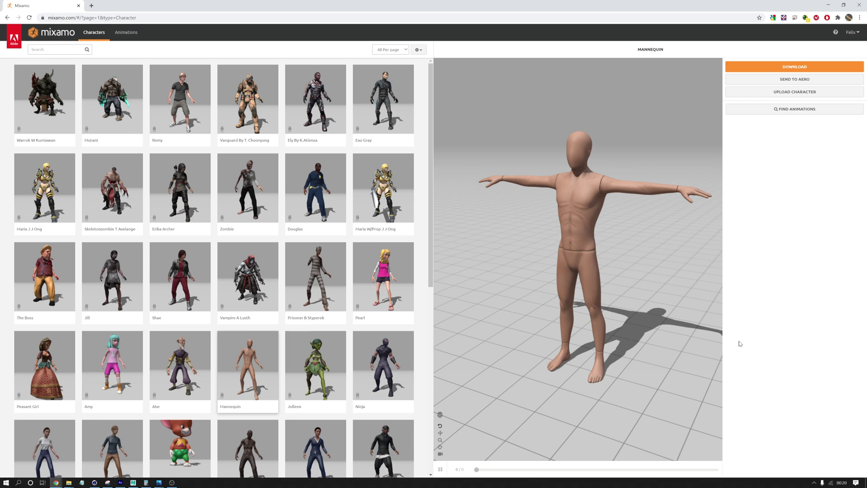
pyautogui.click(806, 71)
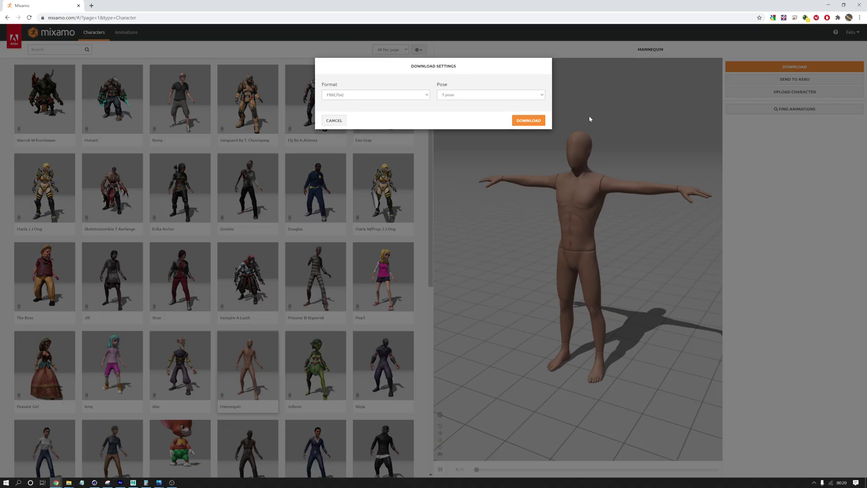
pyautogui.click(370, 96)
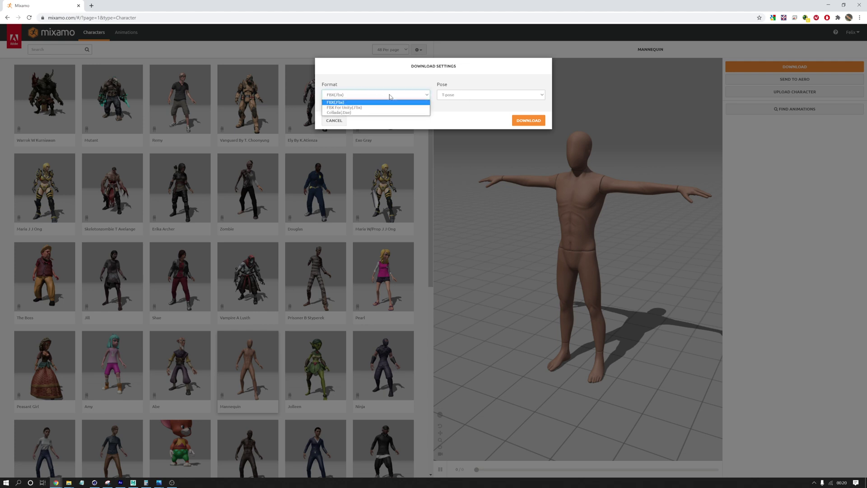
pyautogui.click(474, 94)
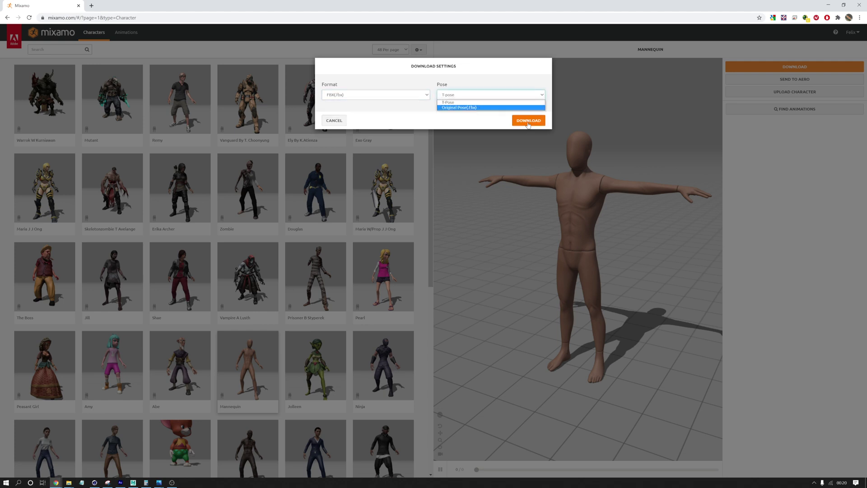
pyautogui.click(482, 109)
pyautogui.click(529, 120)
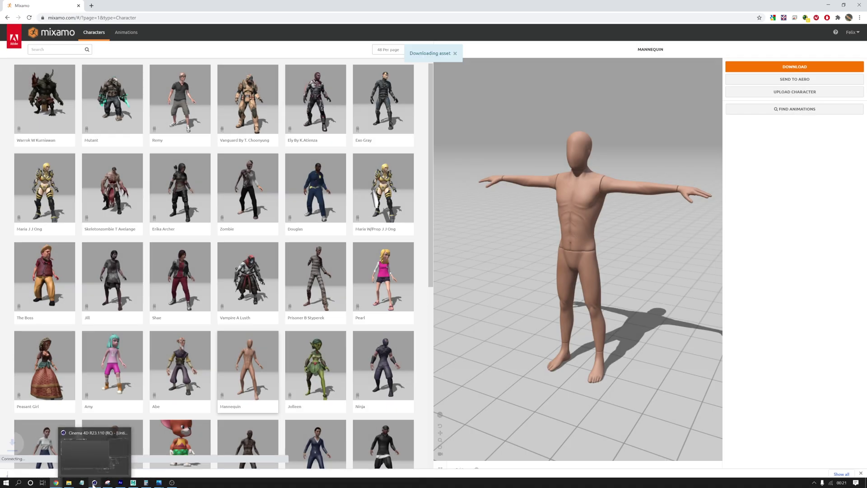
pyautogui.click(94, 483)
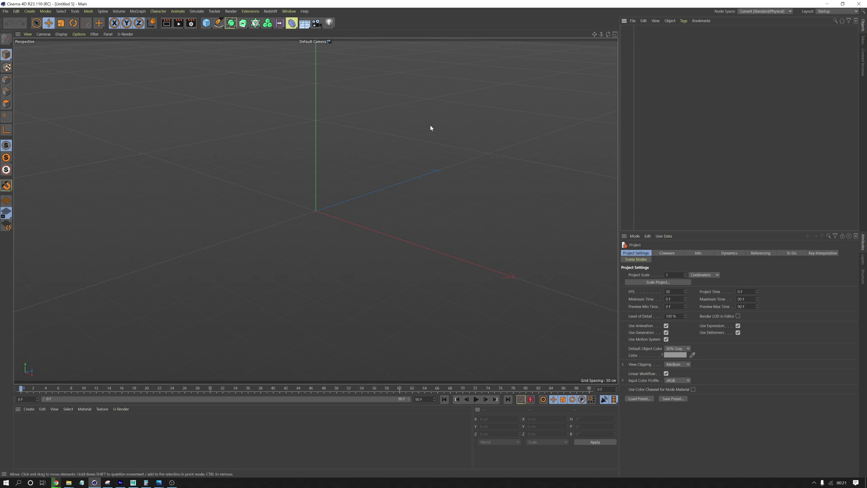
# Drag PAT.11_Adult_Female(includeTPose).fbx from the PAT.11_Adult_Female (1) folder into the Cinema 4D viewport
pyautogui.moveTo(70, 485)
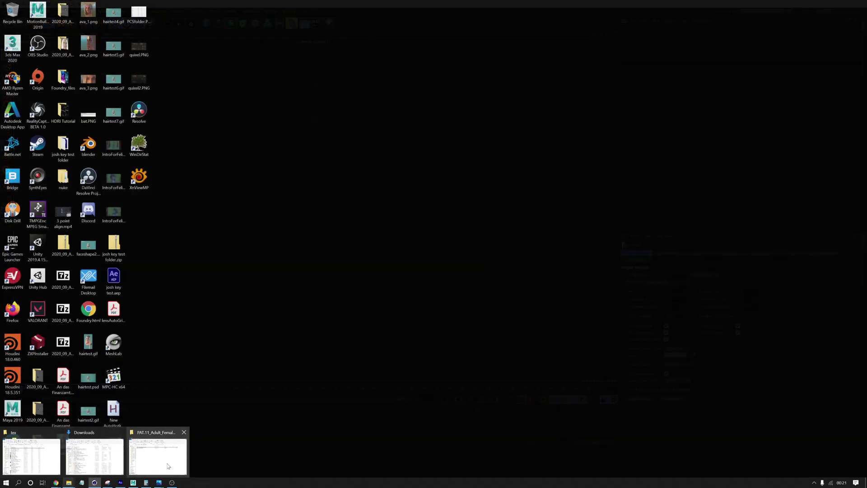
pyautogui.click(95, 456)
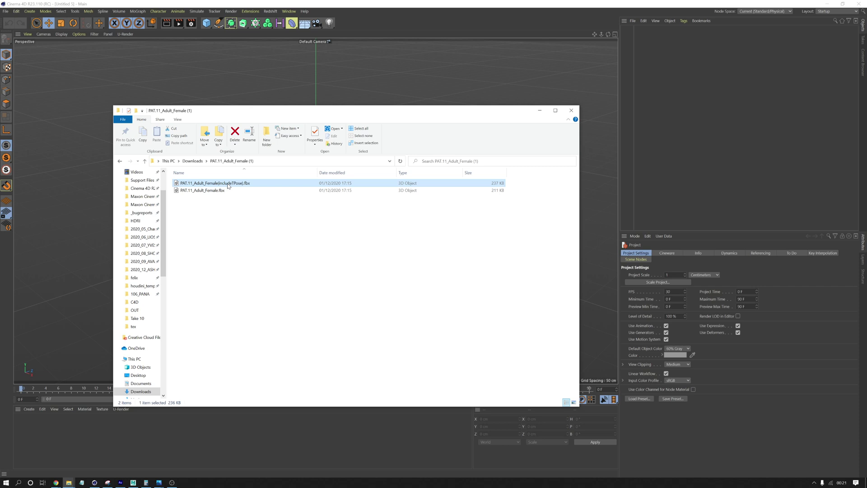
pyautogui.moveTo(228, 186); pyautogui.dragTo(465, 96)
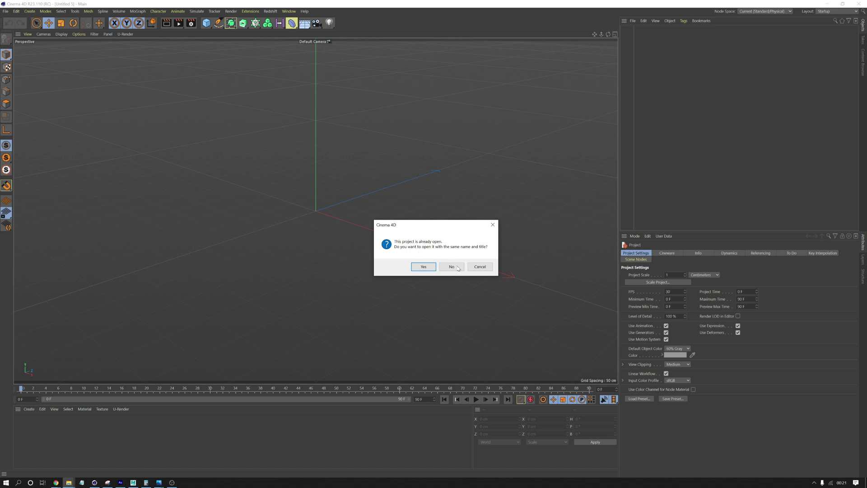
# Open the PAT.11 FBX with default import settings and preview its 147-frame skeleton animation
pyautogui.click(422, 266)
pyautogui.click(414, 368)
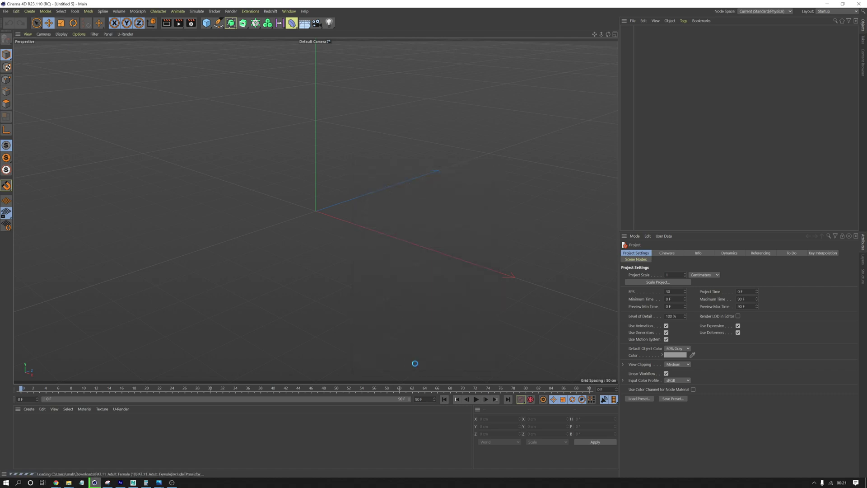
pyautogui.scroll(-8, 437, 250)
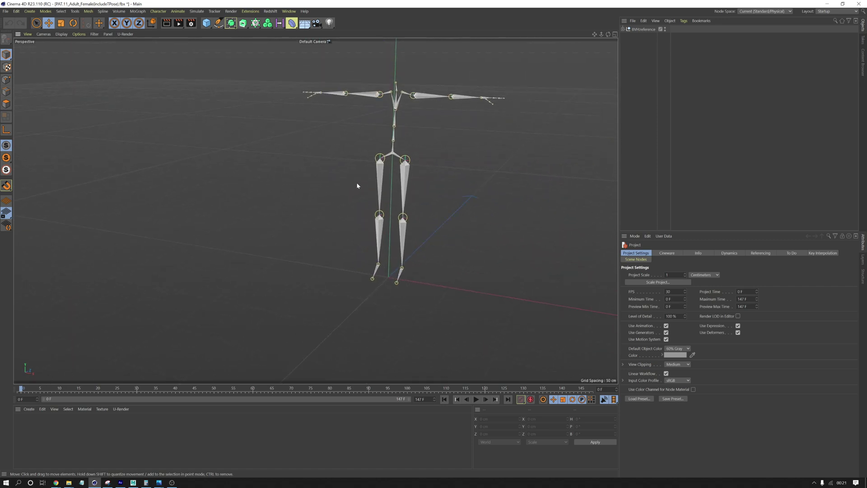
pyautogui.keyDown('alt'); pyautogui.moveTo(357, 186); pyautogui.dragTo(305, 122); pyautogui.keyUp('alt')
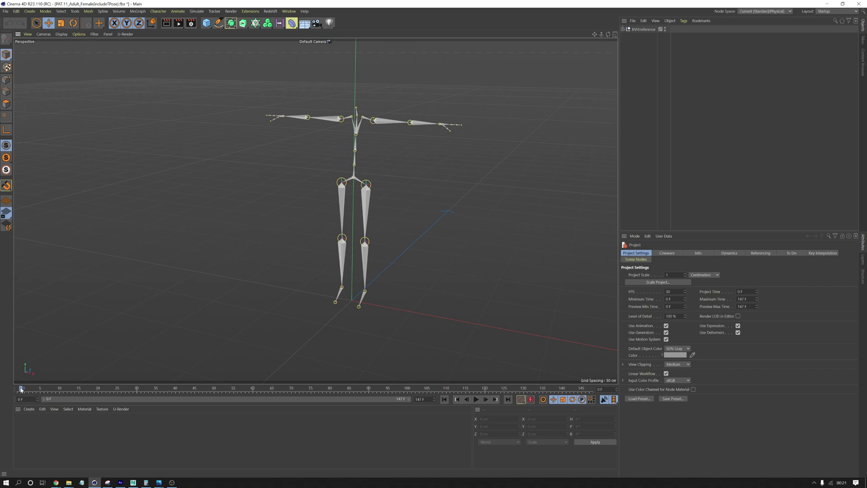
pyautogui.moveTo(21, 389); pyautogui.dragTo(1, 400)
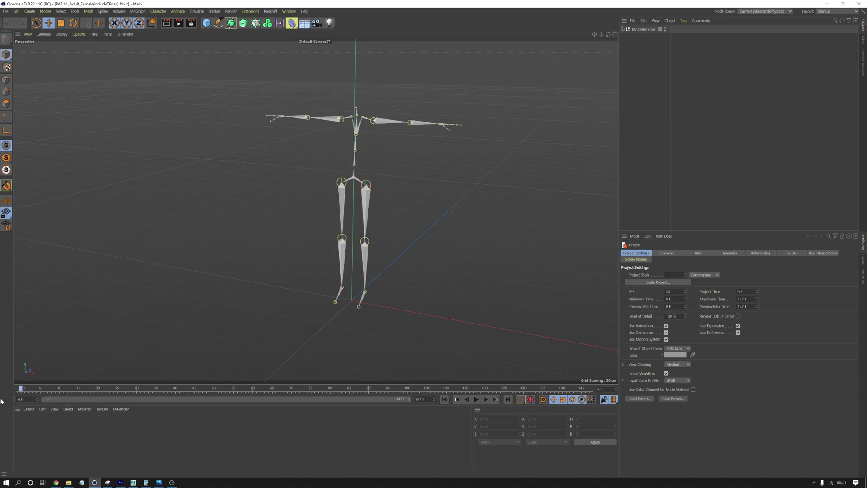
# Add a Character Definition rigging tag to BVH:reference
pyautogui.rightClick(644, 30)
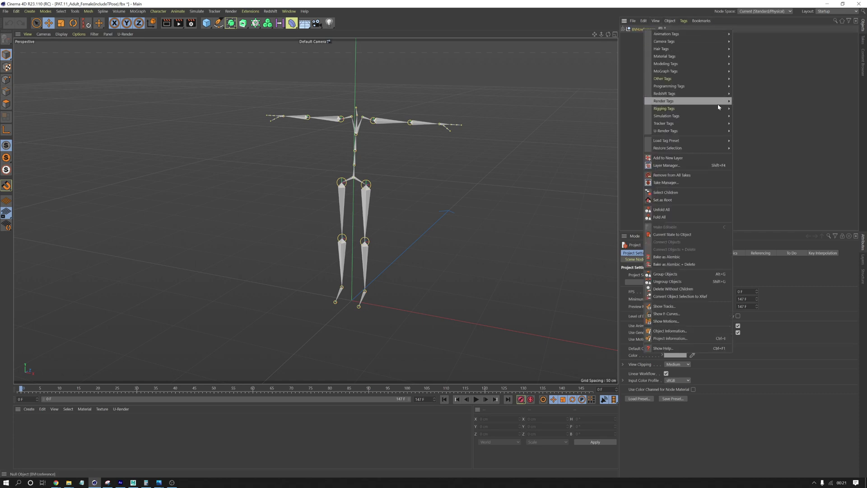
pyautogui.moveTo(722, 108)
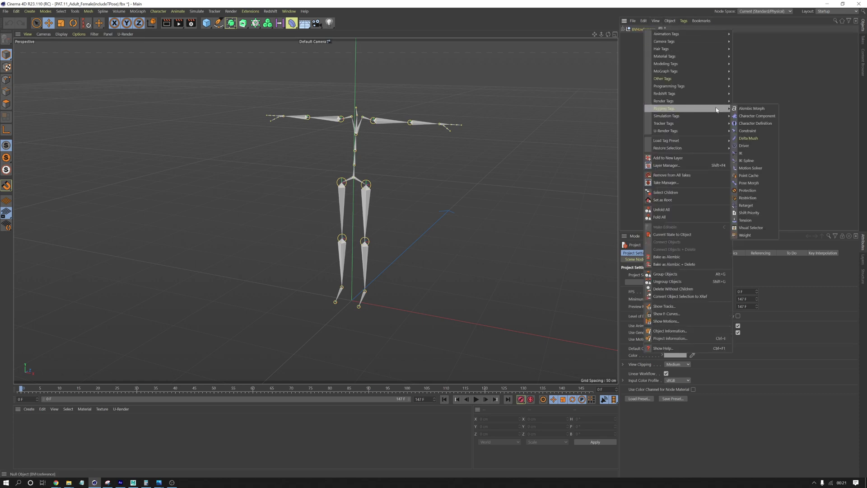
pyautogui.click(755, 124)
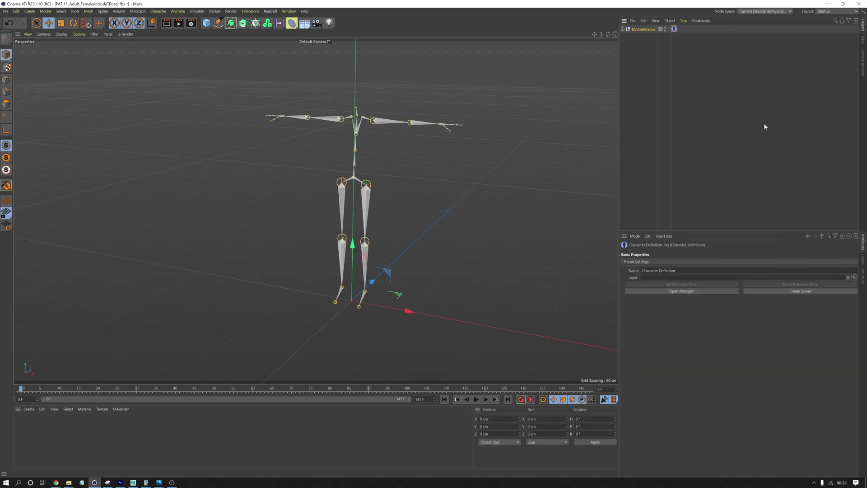
# Extract the skeleton in the Character Definition manager, producing Root and Torso parts
pyautogui.click(678, 293)
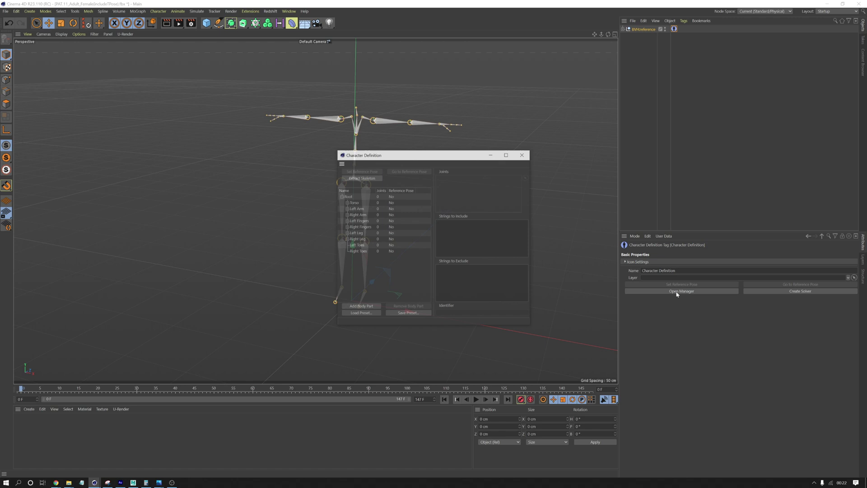
pyautogui.moveTo(431, 158); pyautogui.dragTo(584, 158)
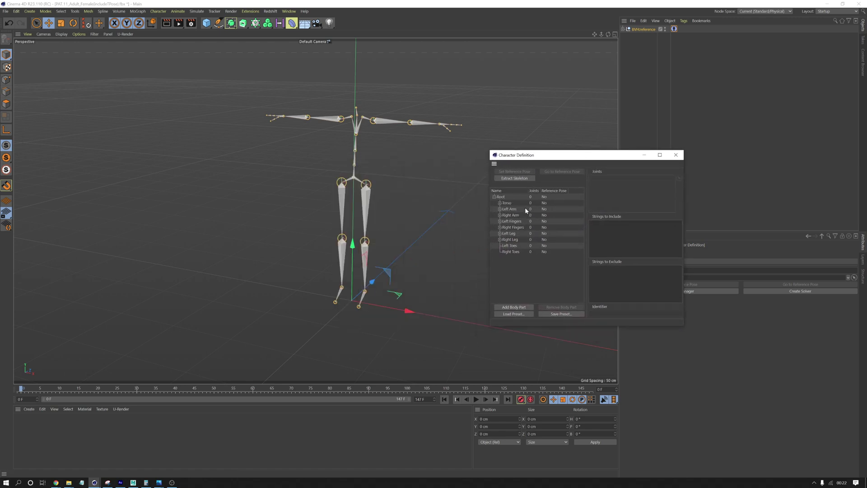
pyautogui.click(520, 181)
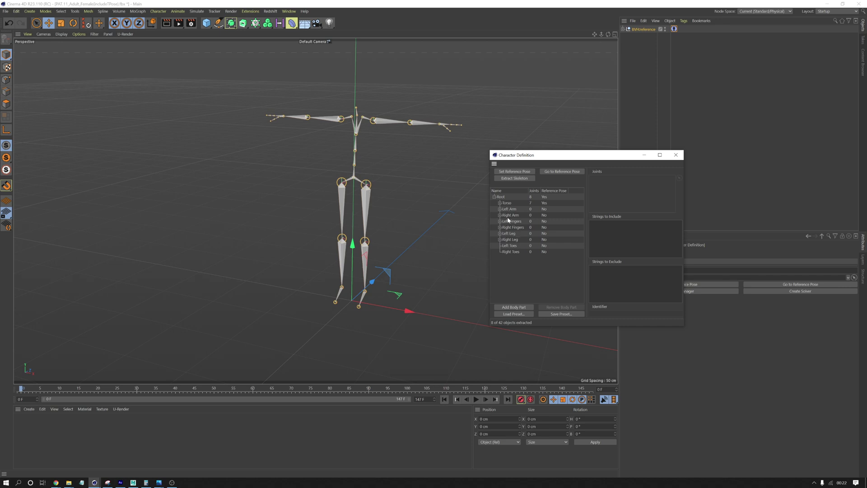
pyautogui.moveTo(603, 156); pyautogui.dragTo(501, 155)
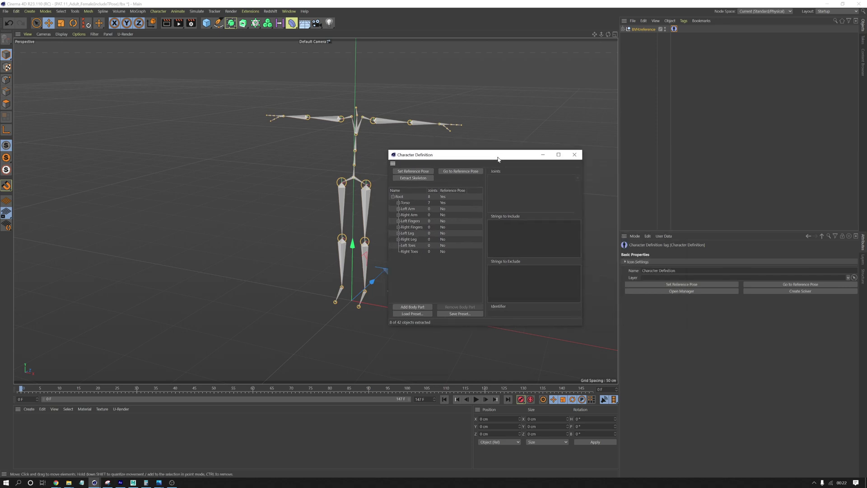
# Expand the BVH:reference spine, neck, head and both arm joint hierarchies
pyautogui.click(624, 29)
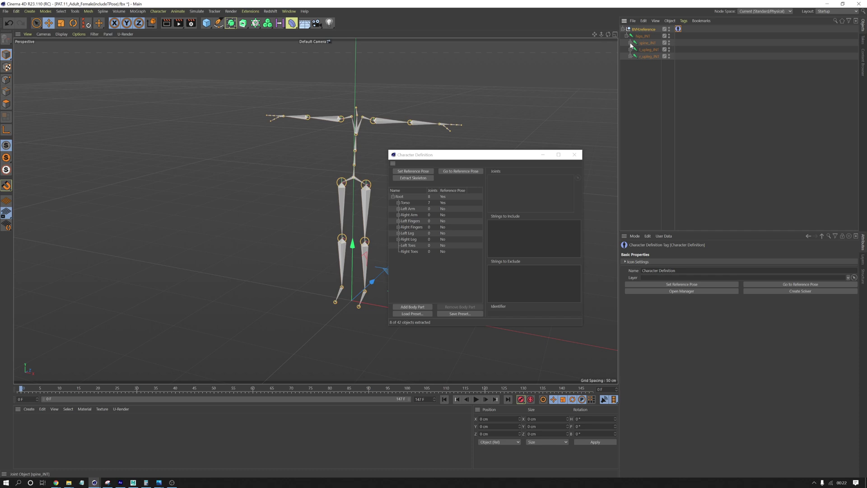
pyautogui.click(631, 43)
pyautogui.click(634, 49)
pyautogui.click(638, 56)
pyautogui.click(641, 63)
pyautogui.click(645, 69)
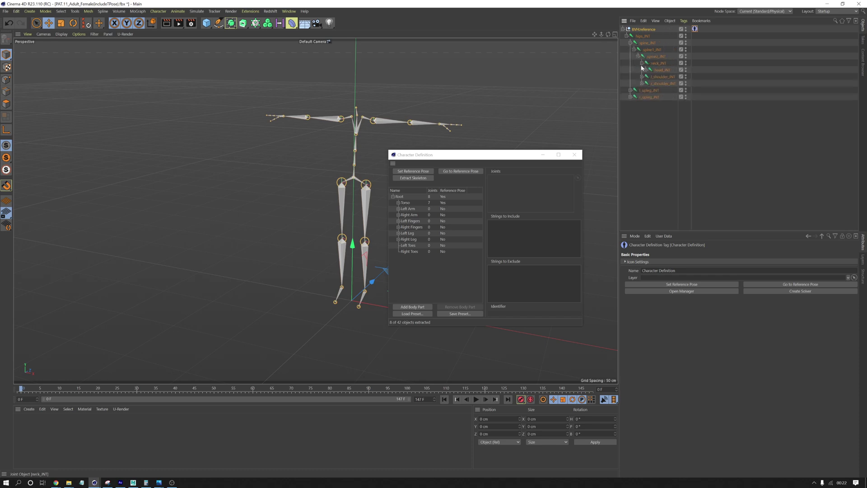
pyautogui.click(642, 83)
pyautogui.click(645, 90)
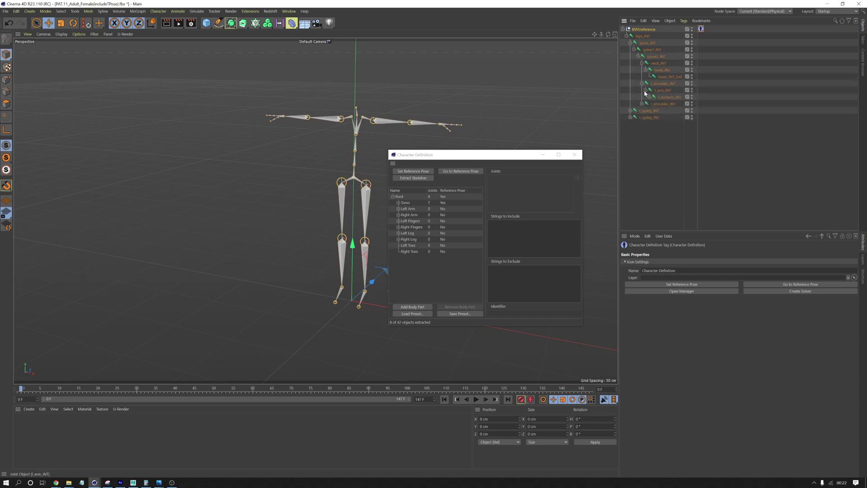
pyautogui.click(649, 97)
pyautogui.click(653, 104)
pyautogui.click(657, 110)
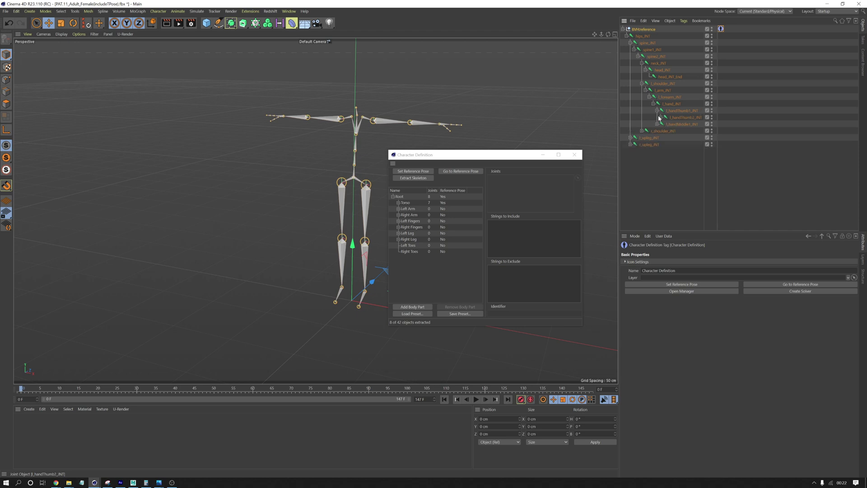
pyautogui.click(642, 130)
pyautogui.click(646, 137)
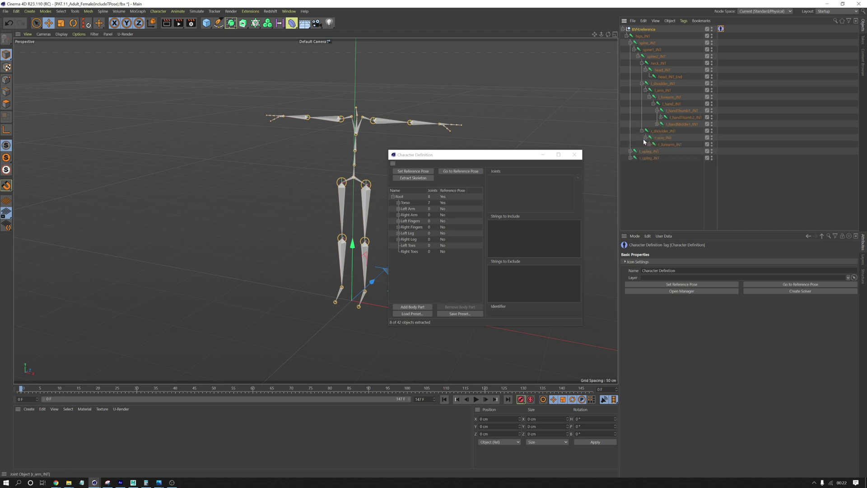
pyautogui.click(649, 144)
pyautogui.click(653, 151)
# Expand both leg joint hierarchies down to the toe end joints
pyautogui.click(630, 172)
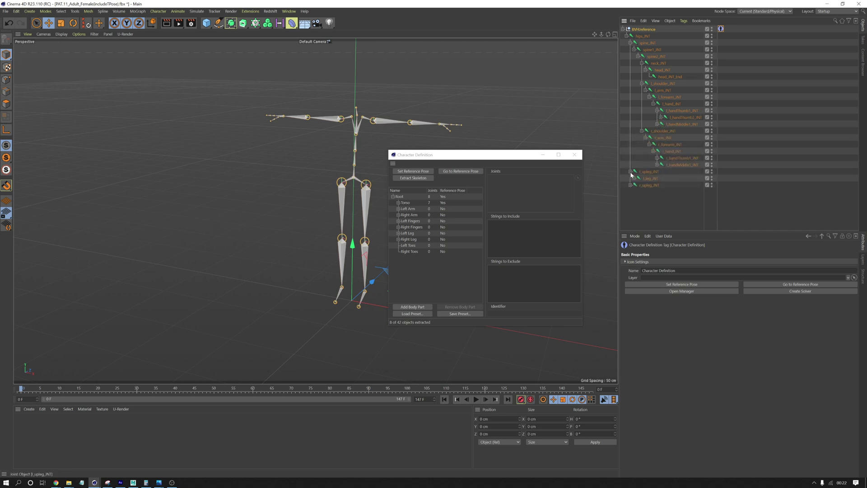
pyautogui.click(633, 178)
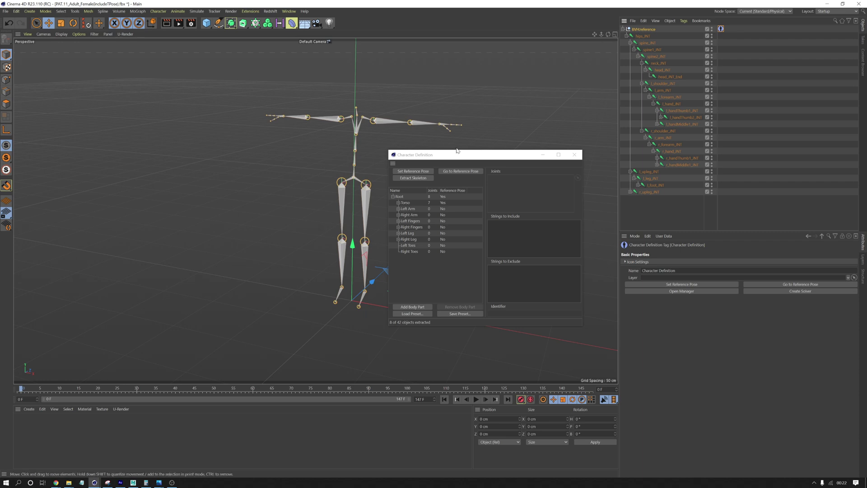
pyautogui.click(638, 184)
pyautogui.click(641, 192)
pyautogui.click(630, 205)
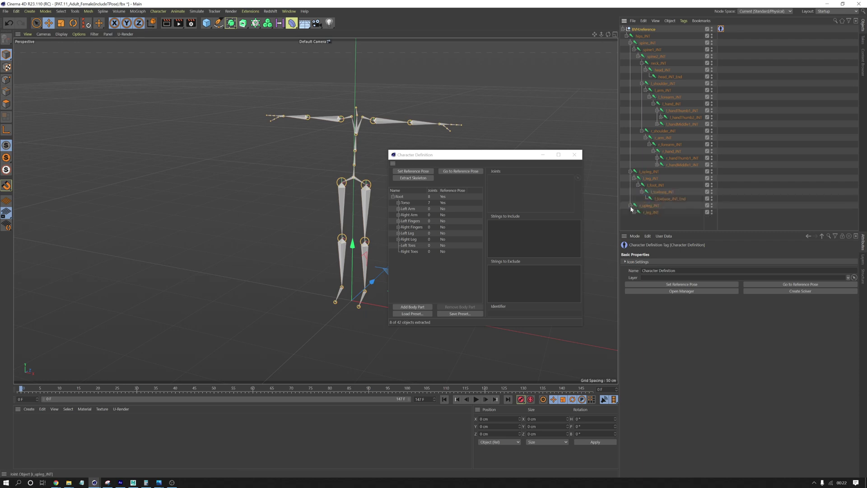
pyautogui.click(634, 212)
pyautogui.click(638, 219)
pyautogui.click(642, 225)
pyautogui.scroll(-1, 659, 221)
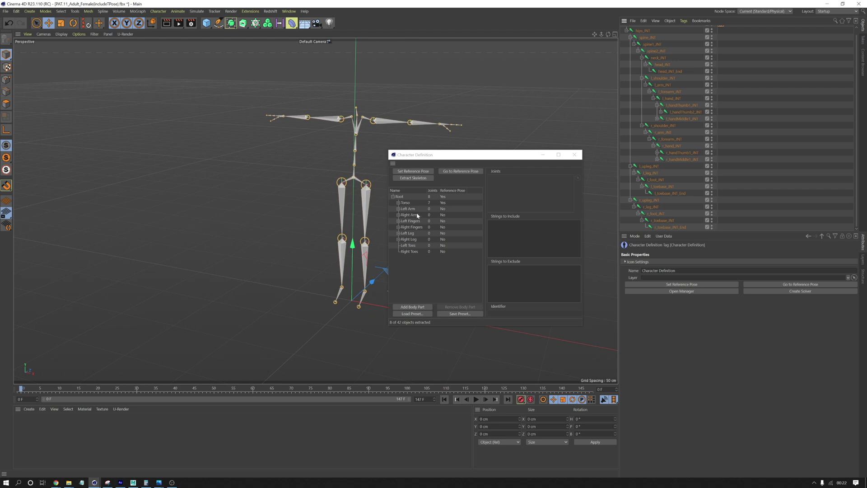
# Inspect the Torso's Hips, Spine, Neck and Head joint matches
pyautogui.click(405, 204)
pyautogui.click(397, 203)
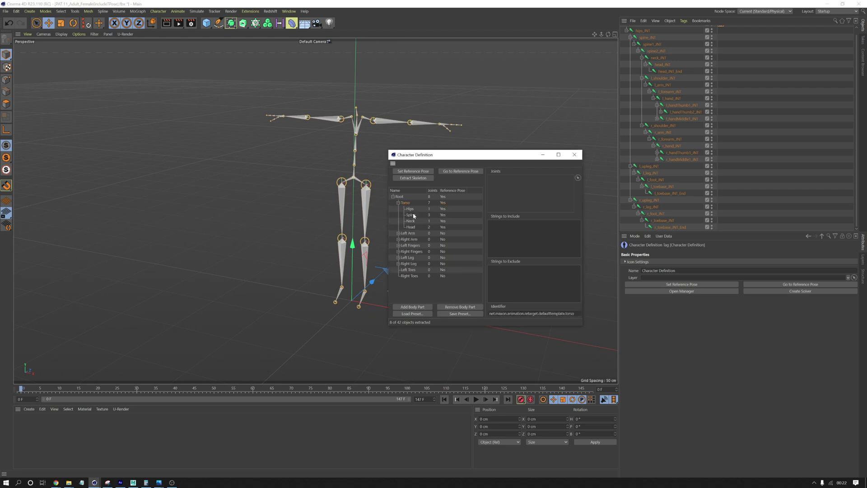
pyautogui.click(411, 209)
pyautogui.click(410, 215)
pyautogui.click(412, 221)
pyautogui.click(411, 227)
# Expand Left Arm and select its Clavicle part
pyautogui.click(398, 233)
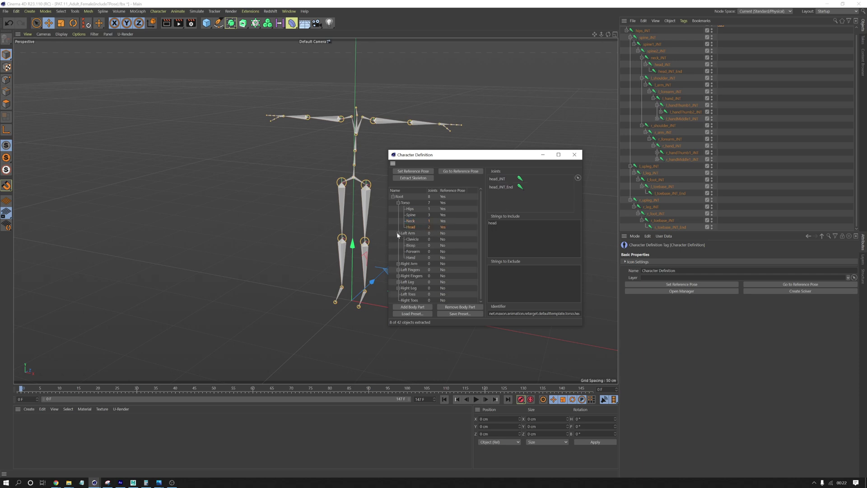
pyautogui.click(410, 234)
pyautogui.click(418, 241)
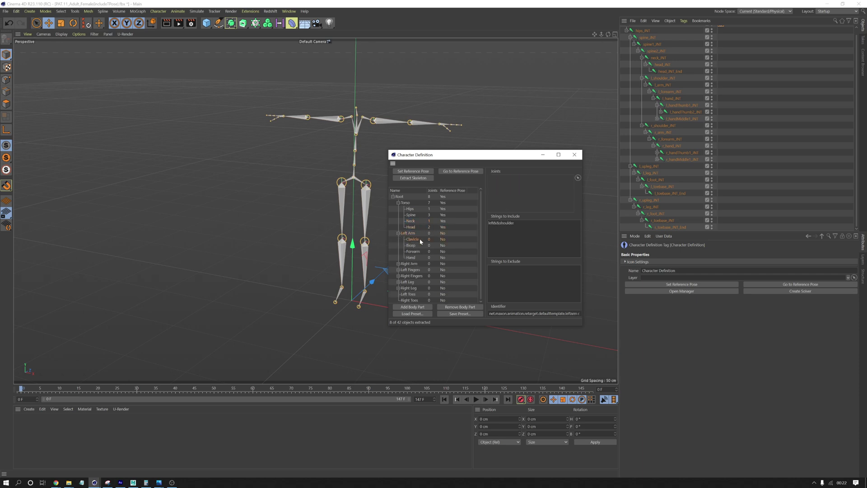
# Map the left shoulder, upper arm, forearm and hand joints to the left arm's Clavicle, Bicep, Forearm and Hand
pyautogui.click(368, 121)
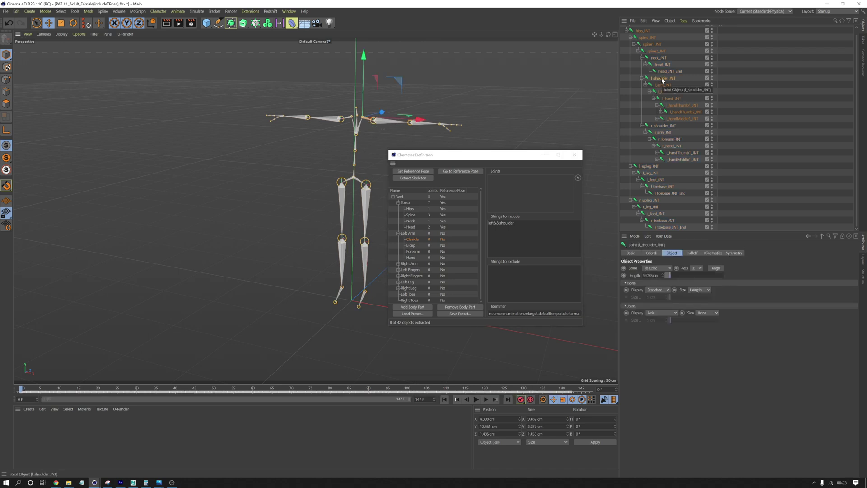
pyautogui.moveTo(663, 81); pyautogui.dragTo(506, 226)
pyautogui.press('Home')
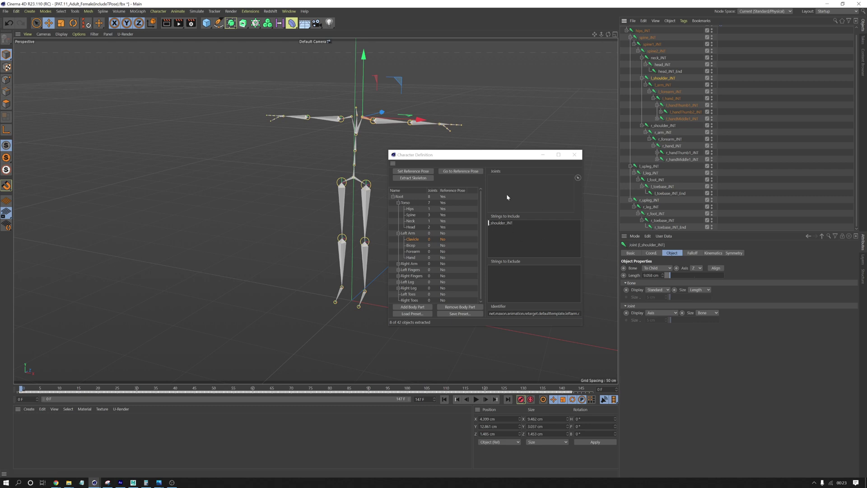
pyautogui.click(415, 179)
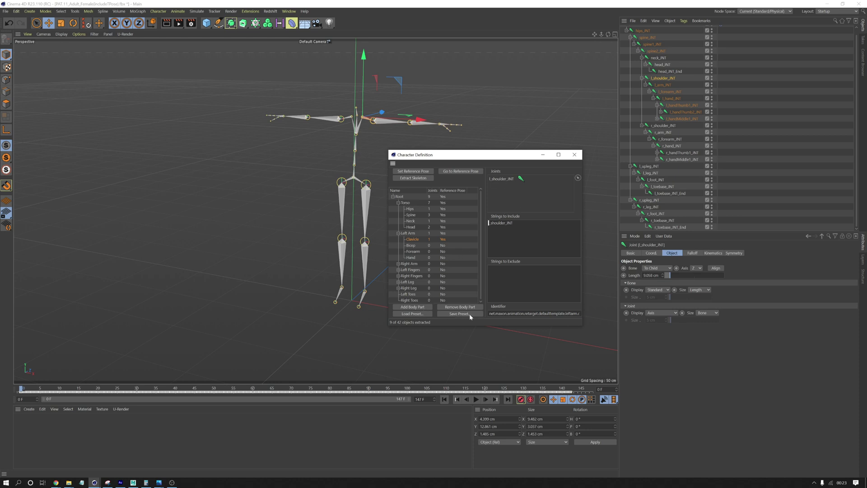
pyautogui.click(412, 247)
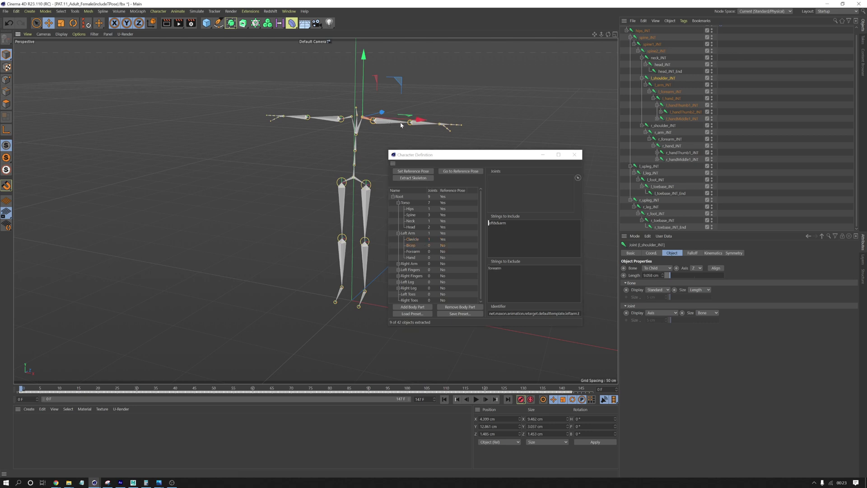
pyautogui.click(663, 85)
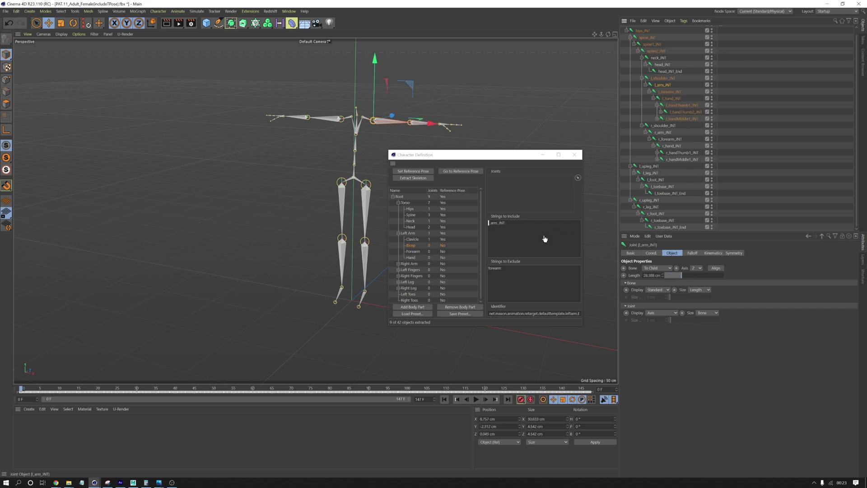
pyautogui.click(412, 251)
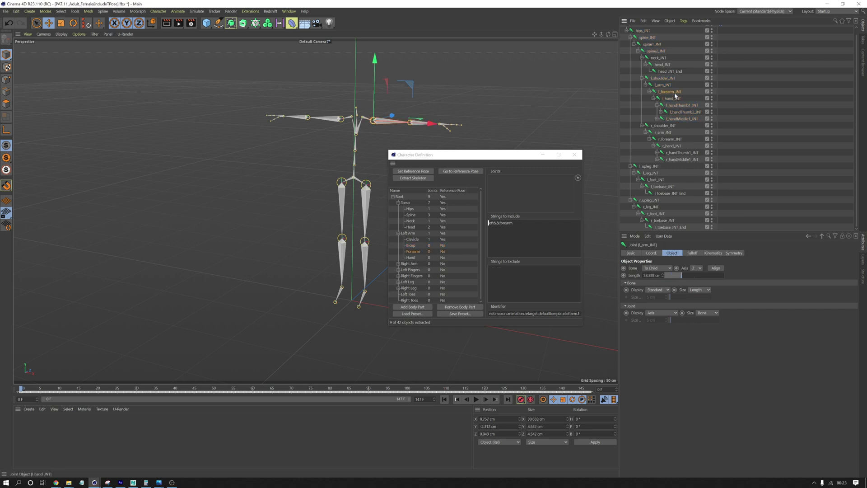
pyautogui.moveTo(670, 92); pyautogui.dragTo(502, 223)
pyautogui.click(411, 258)
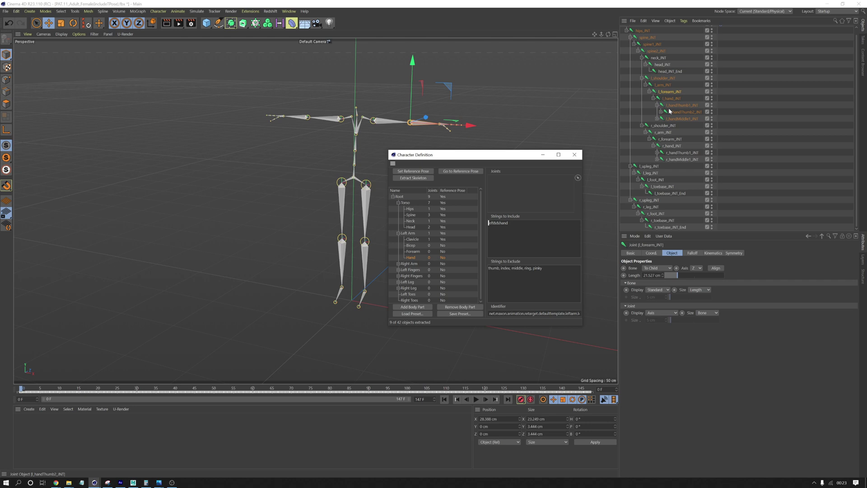
pyautogui.moveTo(671, 98); pyautogui.dragTo(502, 223)
# Map the right arm's Clavicle, Bicep, Forearm and Hand, then extract all arm joints (16 of 42)
pyautogui.click(398, 263)
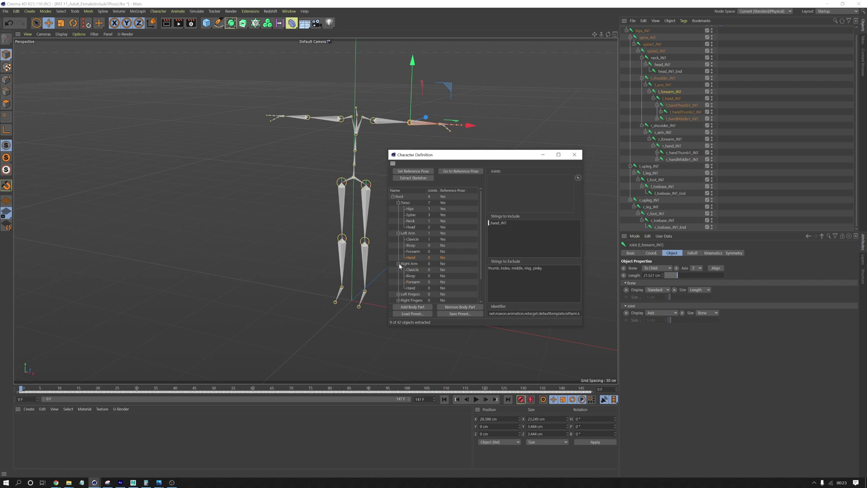
pyautogui.click(412, 270)
pyautogui.moveTo(665, 128); pyautogui.dragTo(533, 232)
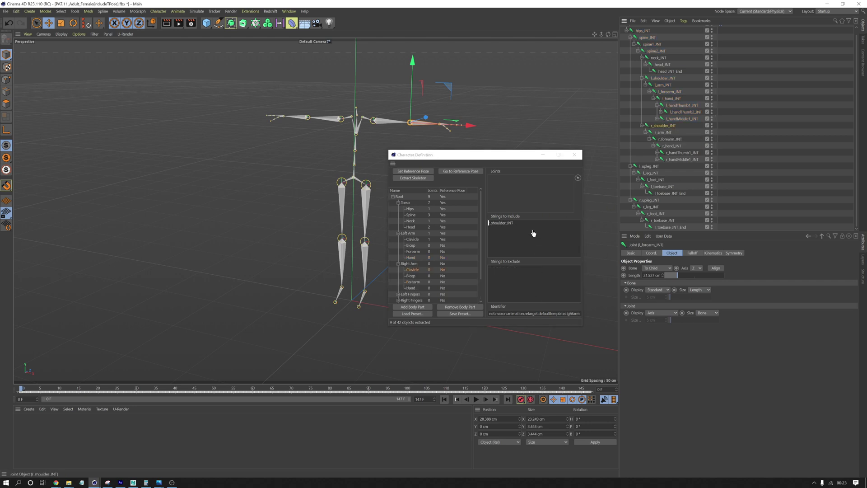
pyautogui.click(411, 276)
pyautogui.moveTo(663, 133); pyautogui.dragTo(549, 236)
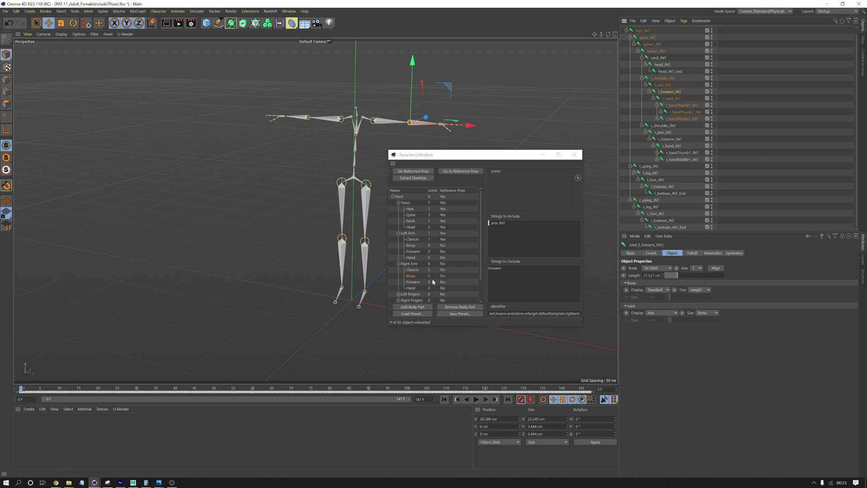
pyautogui.click(433, 282)
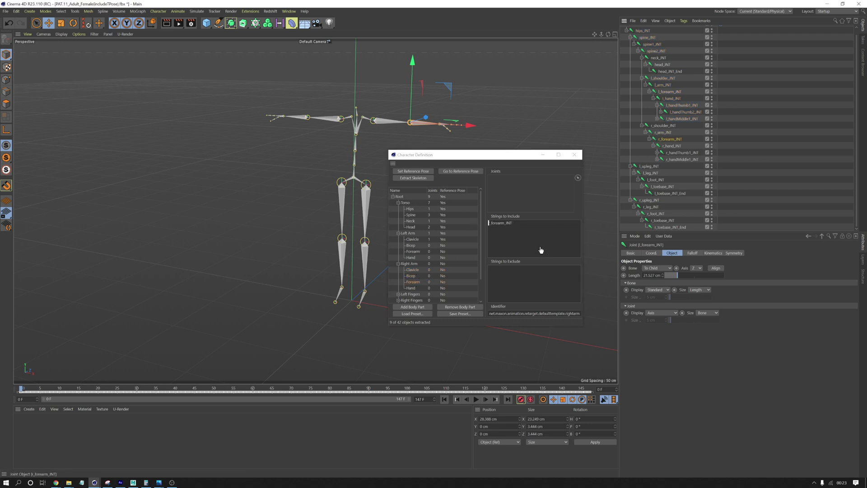
pyautogui.click(411, 288)
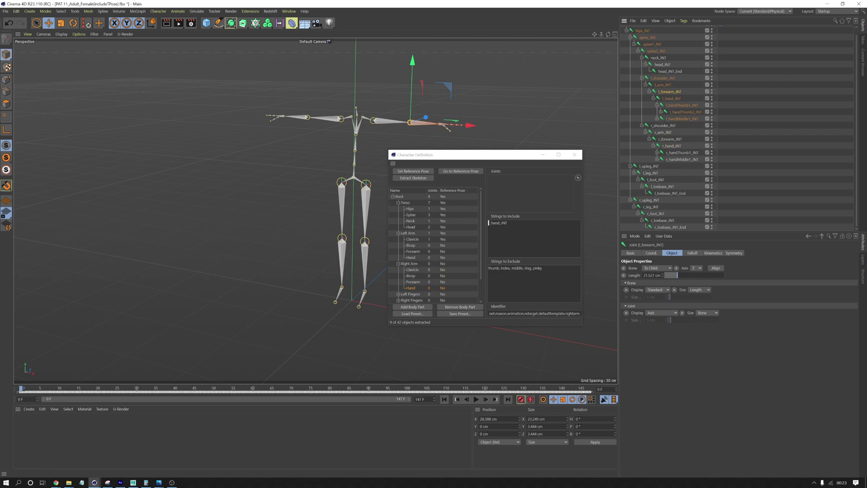
pyautogui.click(427, 181)
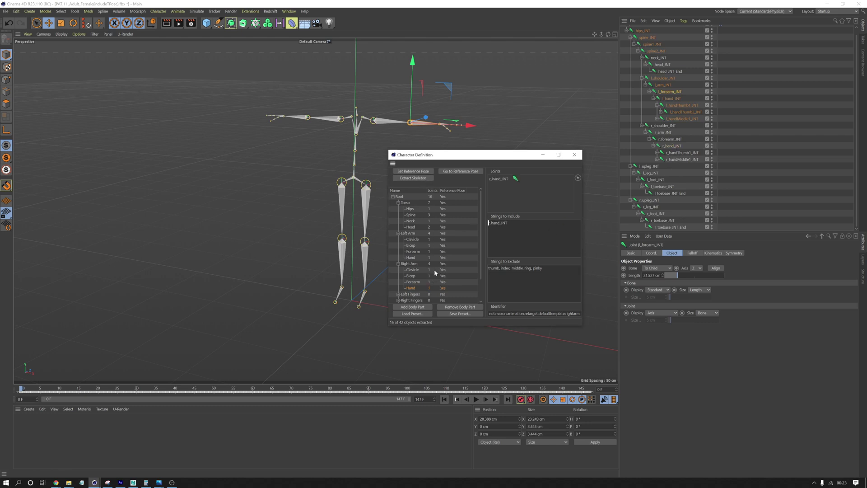
pyautogui.scroll(-2, 407, 271)
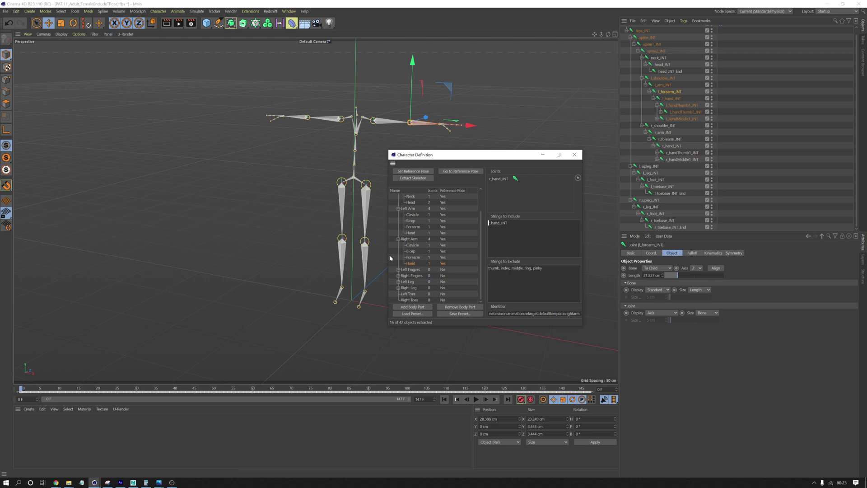
pyautogui.click(398, 282)
# Map the left upper leg, lower leg and foot joints to Left Leg's Thigh, Shin and Foot
pyautogui.scroll(-1, 481, 248)
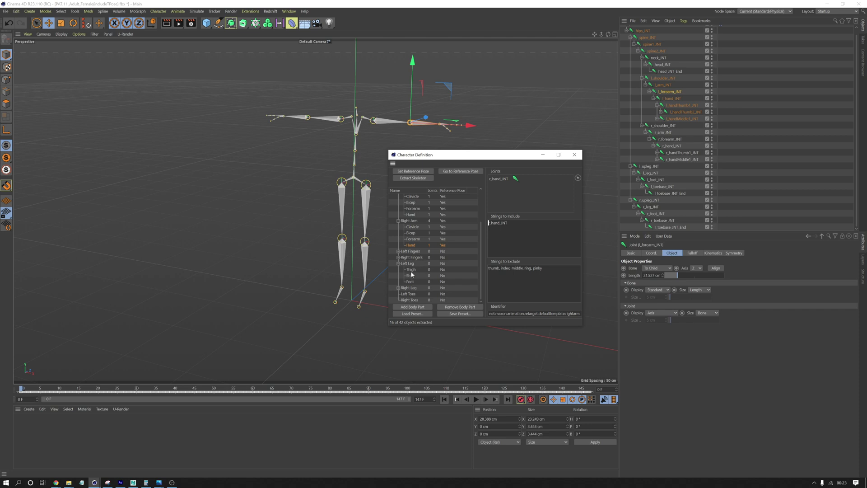
pyautogui.click(408, 263)
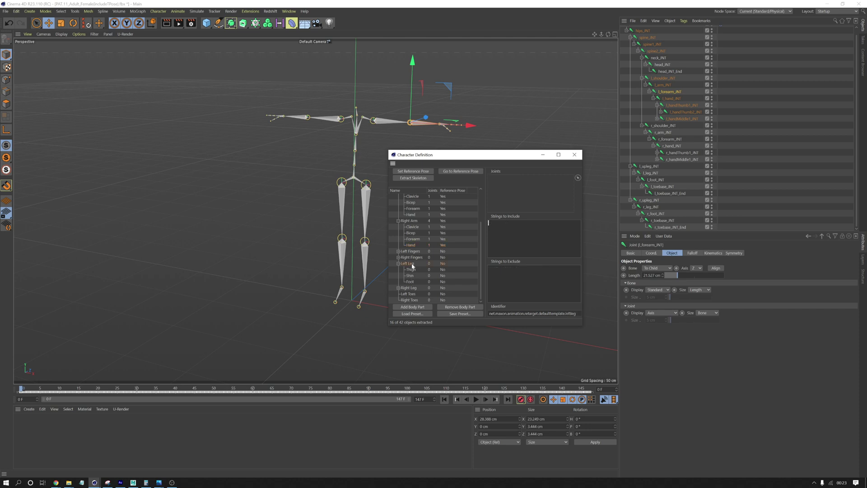
pyautogui.click(649, 166)
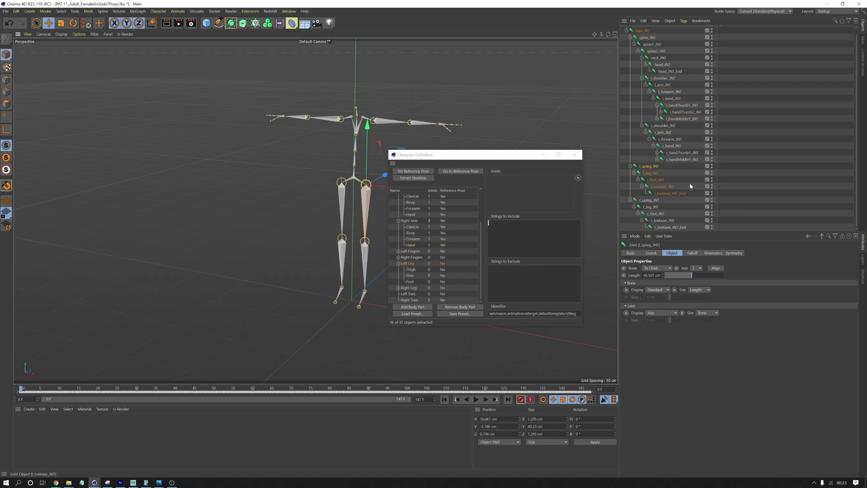
pyautogui.moveTo(651, 170); pyautogui.dragTo(511, 237)
pyautogui.click(410, 269)
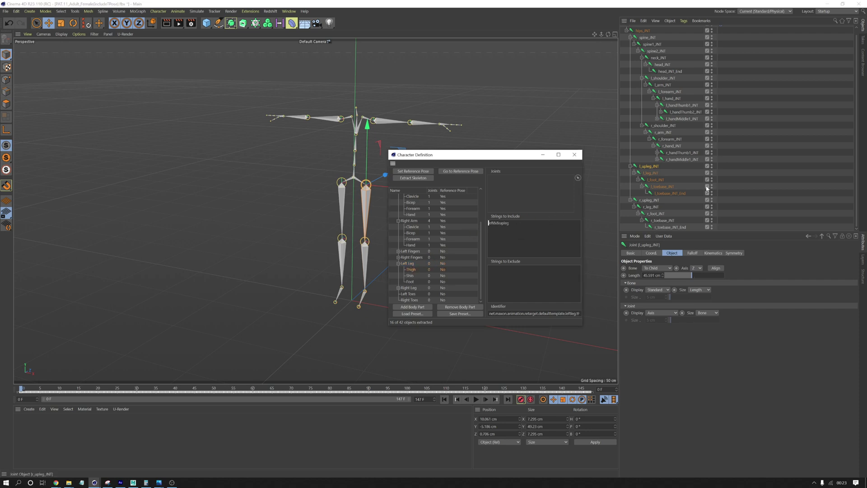
pyautogui.moveTo(649, 168); pyautogui.dragTo(538, 229)
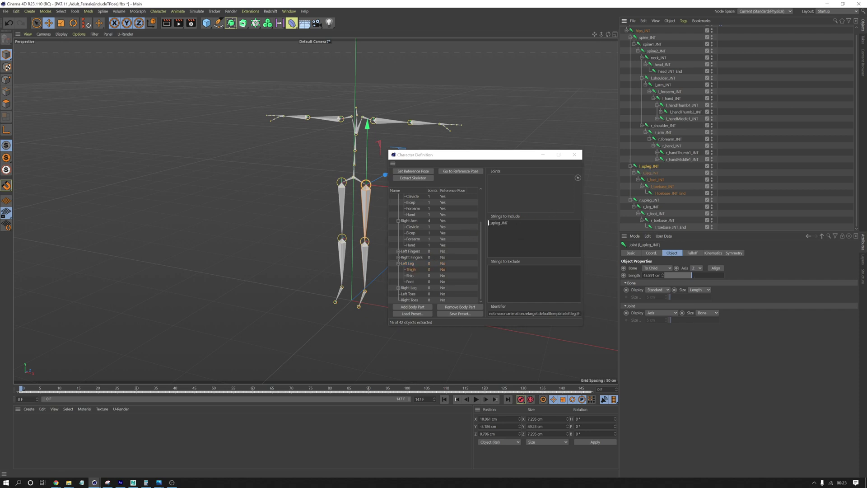
pyautogui.click(410, 275)
pyautogui.moveTo(652, 173); pyautogui.dragTo(529, 254)
pyautogui.click(411, 282)
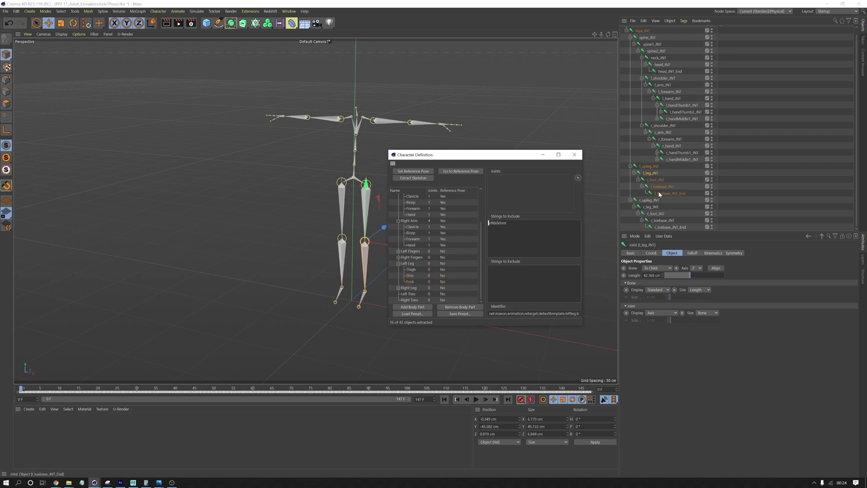
pyautogui.click(655, 180)
pyautogui.moveTo(652, 184); pyautogui.dragTo(553, 238)
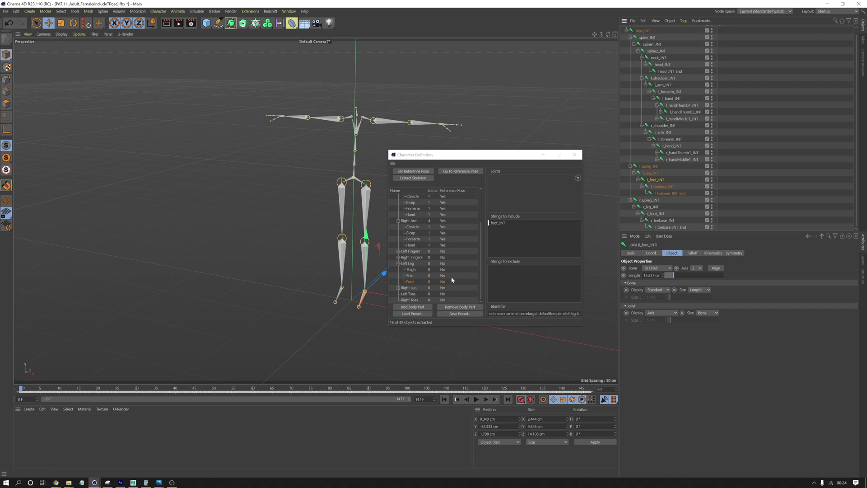
# Map the right upper leg, lower leg and foot joints to Right Leg's Thigh, Shin and Foot
pyautogui.click(398, 288)
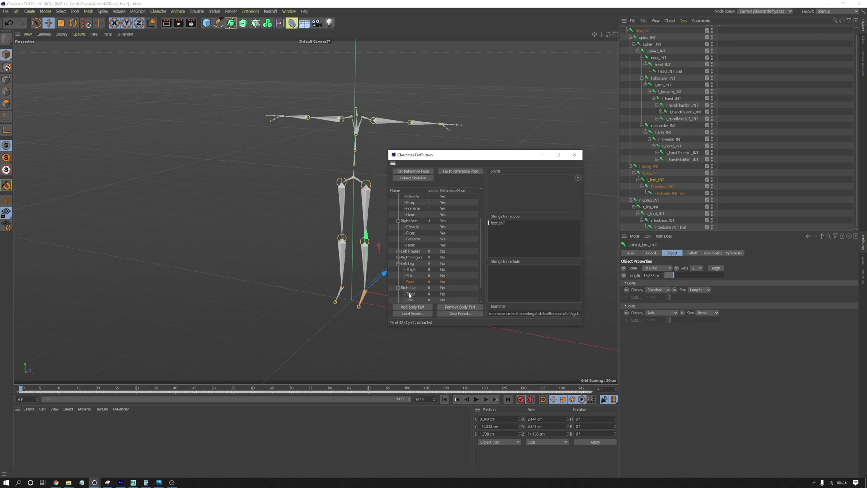
pyautogui.click(409, 294)
pyautogui.moveTo(651, 200); pyautogui.dragTo(550, 251)
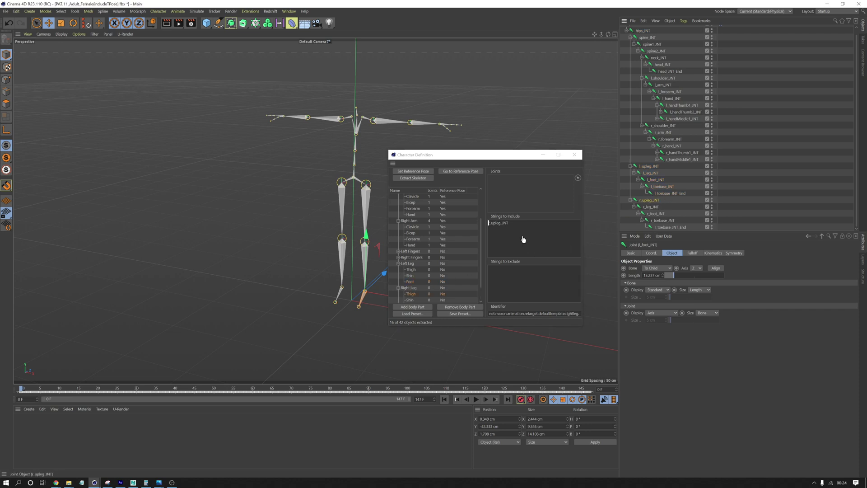
pyautogui.click(409, 300)
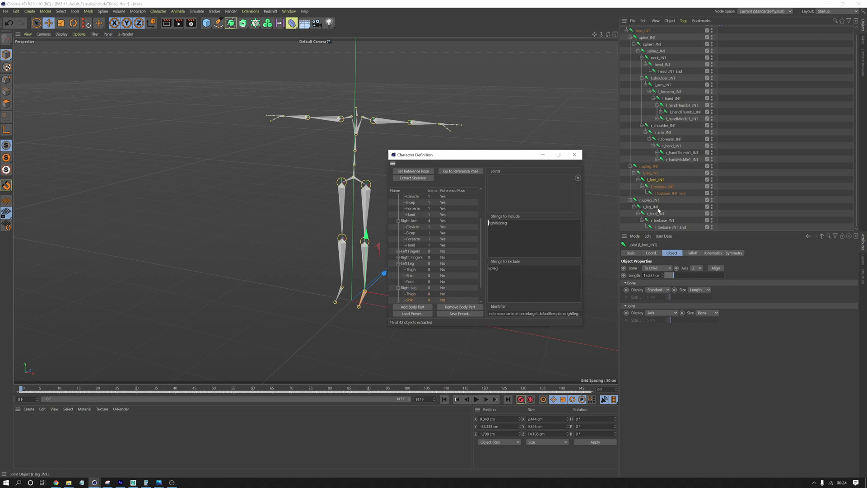
pyautogui.moveTo(658, 210); pyautogui.dragTo(533, 237)
pyautogui.scroll(-1, 422, 285)
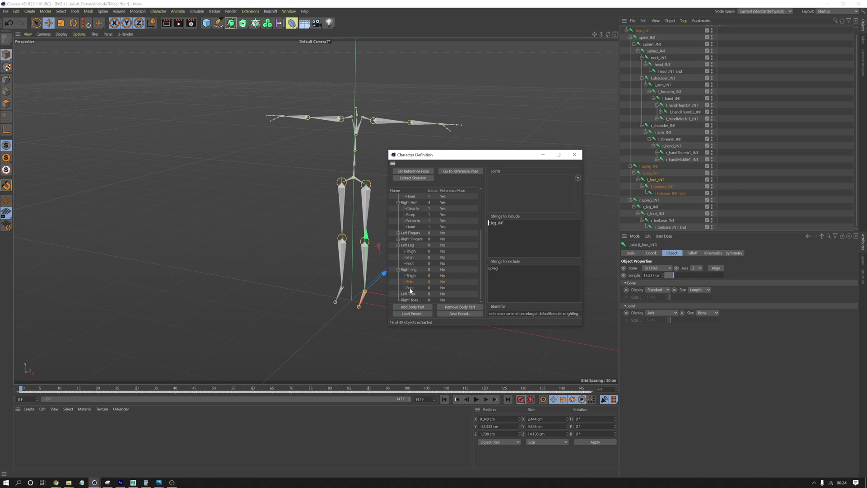
pyautogui.click(410, 288)
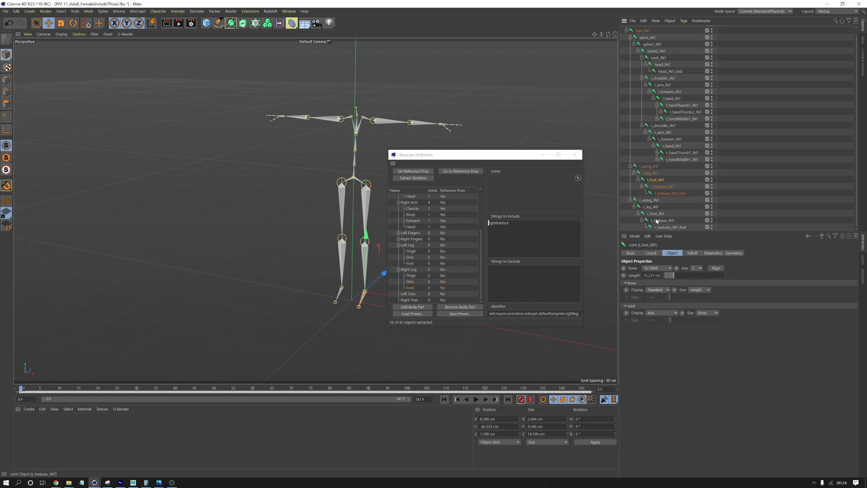
pyautogui.moveTo(655, 213); pyautogui.dragTo(538, 238)
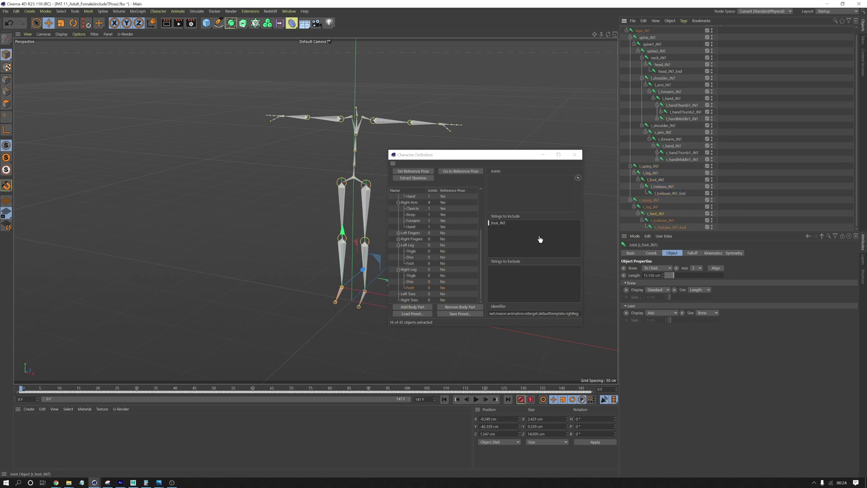
# Match Left Toes to l_toebase_INT and Right Toes to r_toebase_INT
pyautogui.click(409, 294)
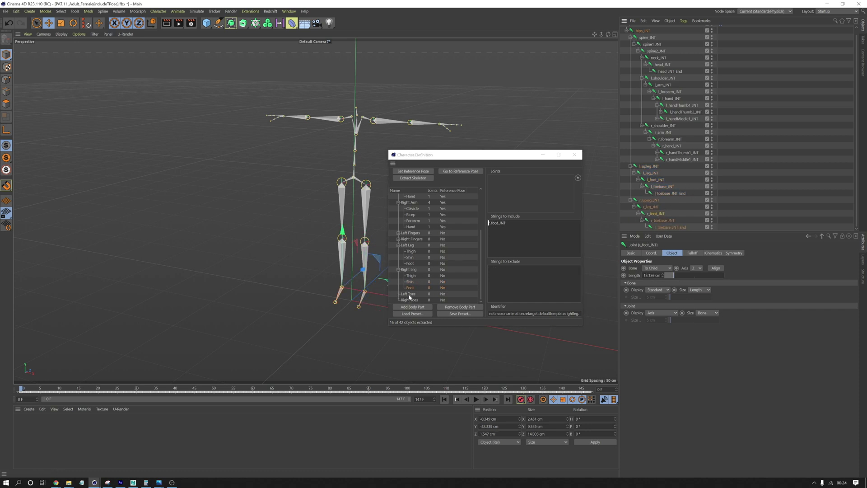
pyautogui.click(665, 221)
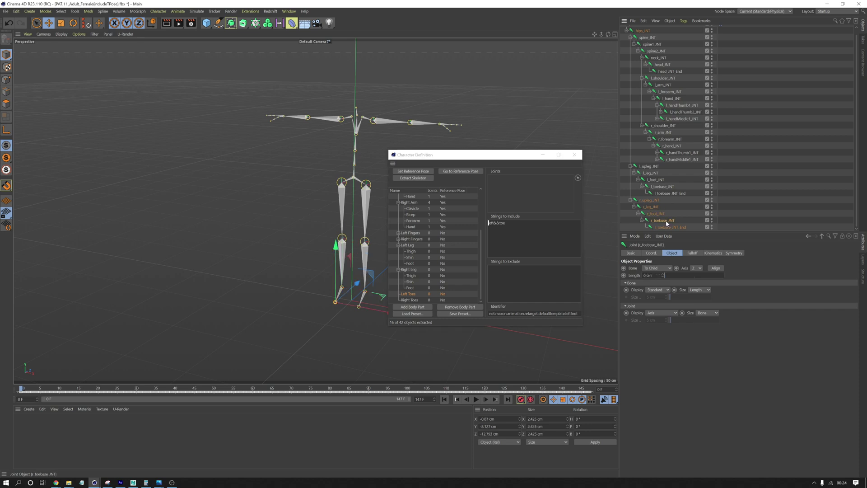
pyautogui.click(665, 187)
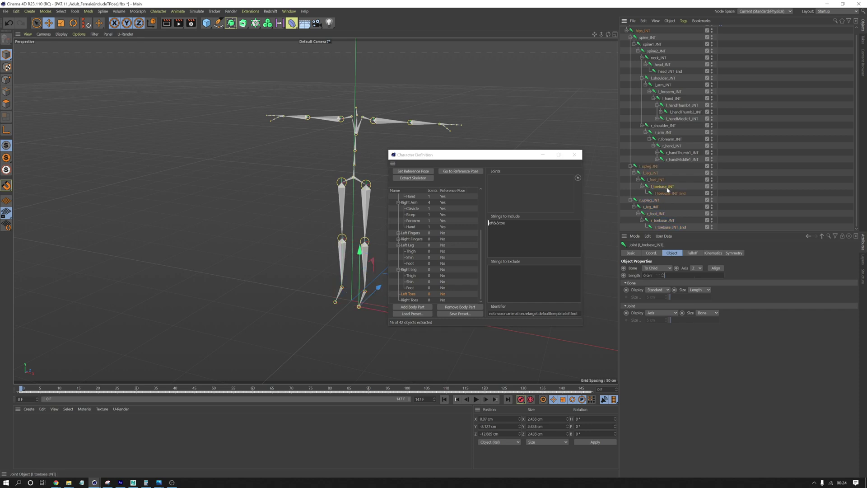
pyautogui.moveTo(664, 187); pyautogui.dragTo(529, 244)
pyautogui.click(409, 300)
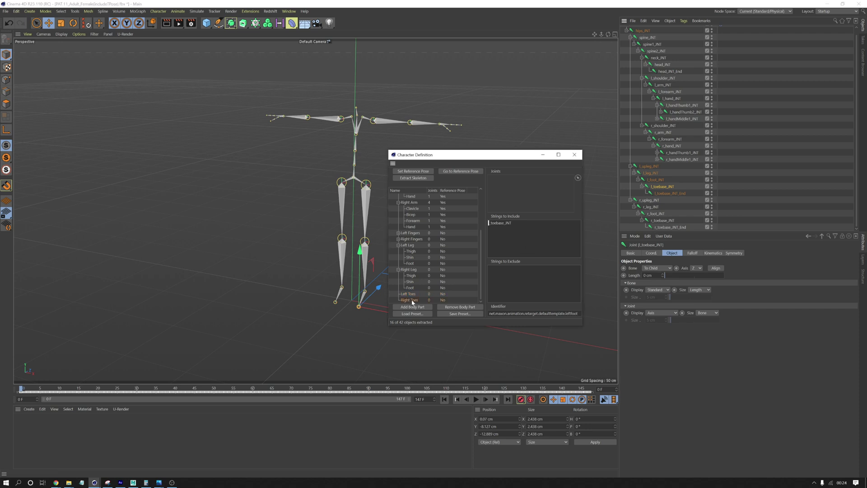
pyautogui.moveTo(675, 222); pyautogui.dragTo(524, 243)
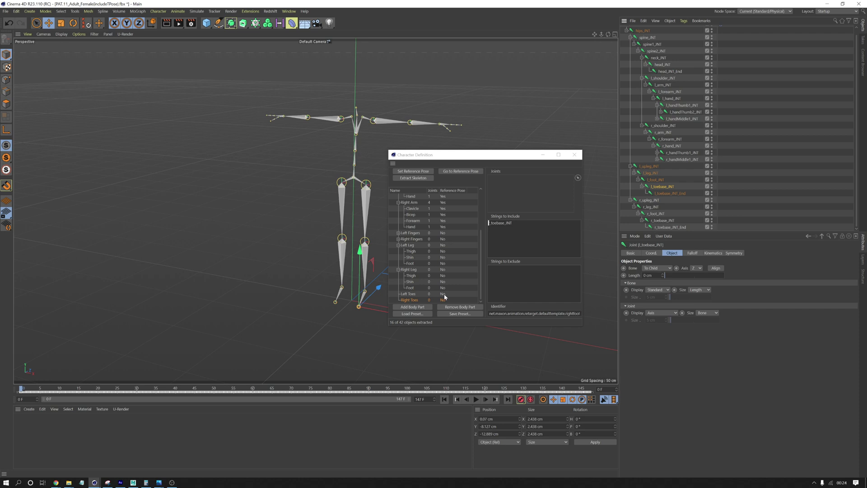
# Extract the skeleton with legs and toes mapped, reaching 26 of 42 objects
pyautogui.click(416, 178)
pyautogui.click(415, 179)
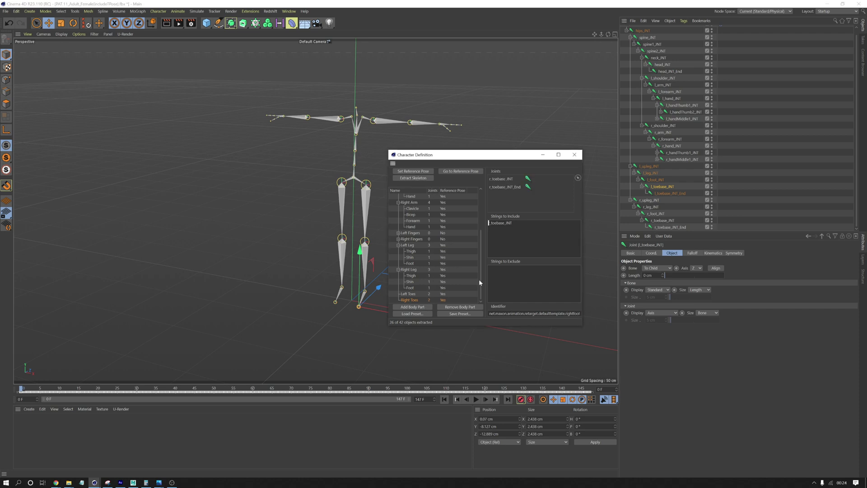
pyautogui.moveTo(482, 273); pyautogui.dragTo(495, 194)
# Save the character definition as a preset named DeepMotion
pyautogui.click(458, 314)
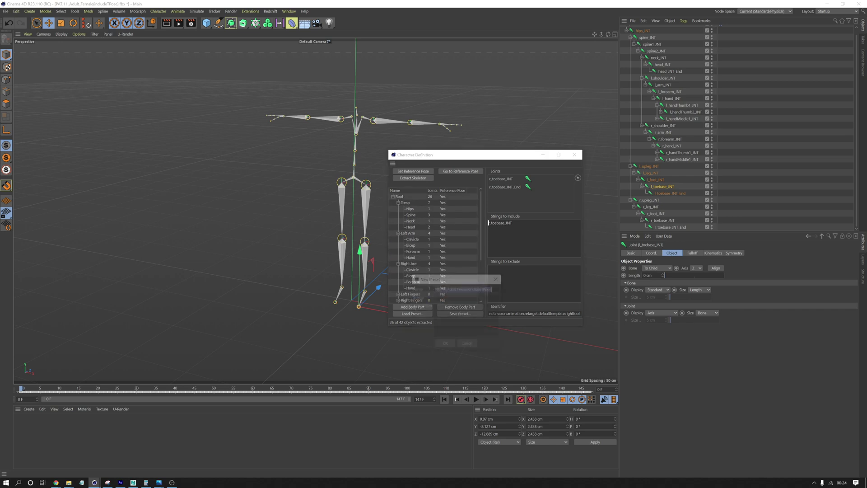
pyautogui.write('DeepMotion')
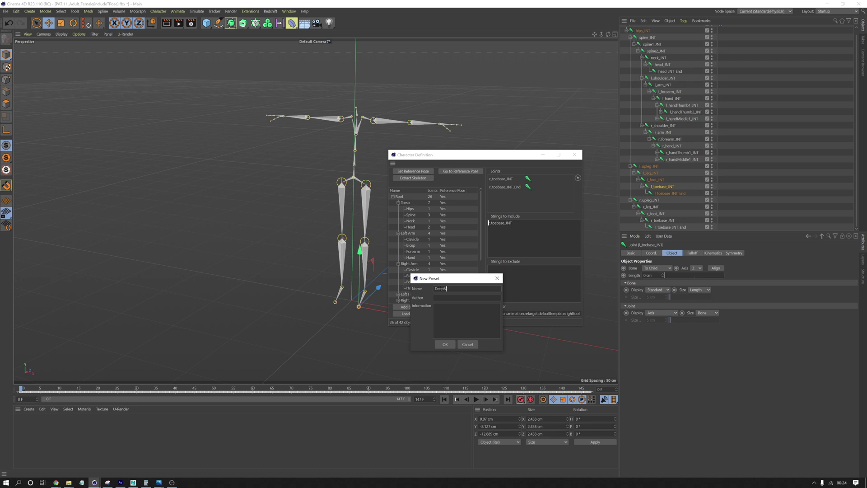
pyautogui.click(445, 344)
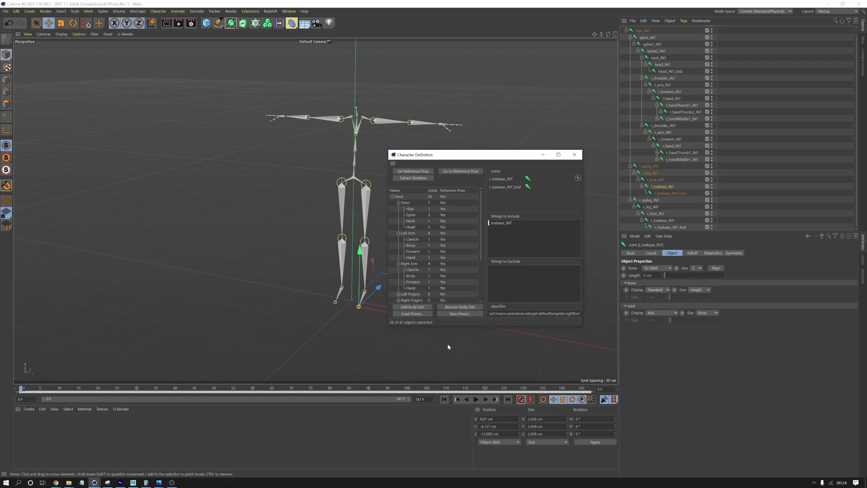
# Merge Ch36_nonPBR.fbx from Downloads with default FBX settings, declining take reassignment
pyautogui.click(574, 154)
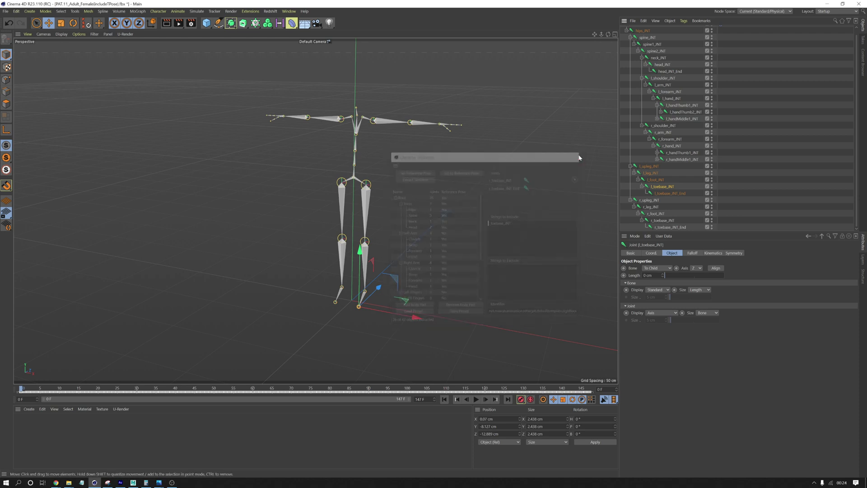
pyautogui.click(210, 169)
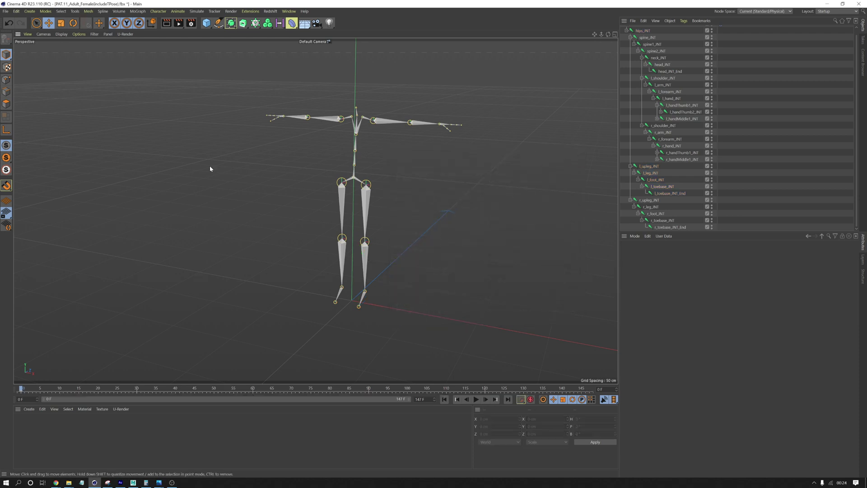
pyautogui.click(6, 11)
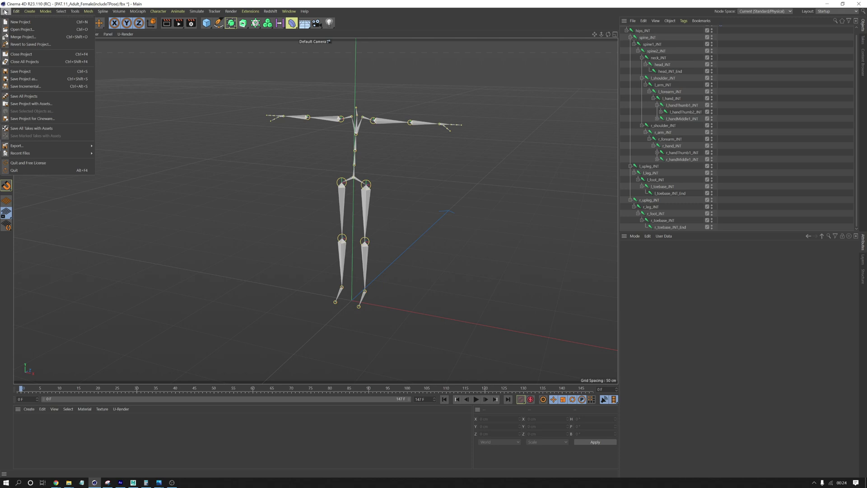
pyautogui.click(27, 37)
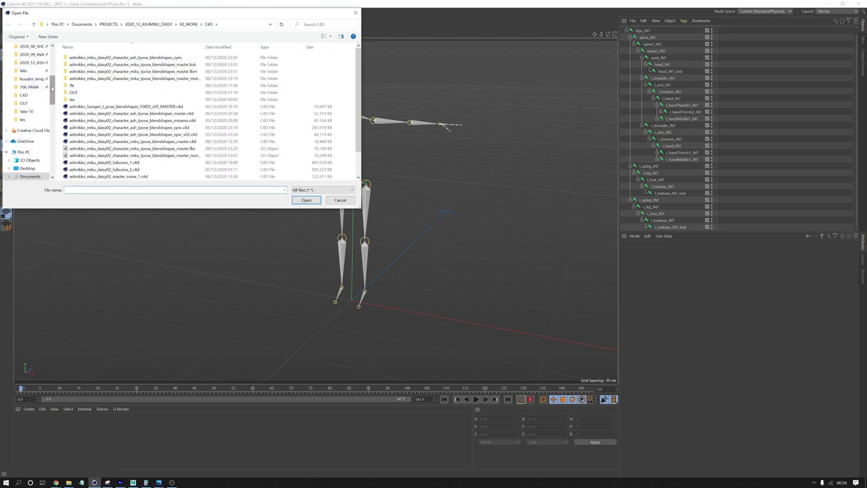
pyautogui.click(29, 68)
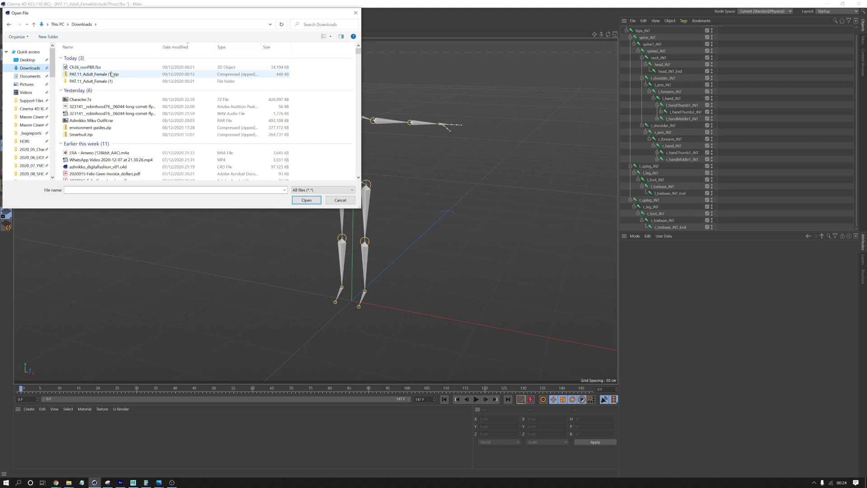
pyautogui.click(111, 68)
pyautogui.doubleClick(111, 67)
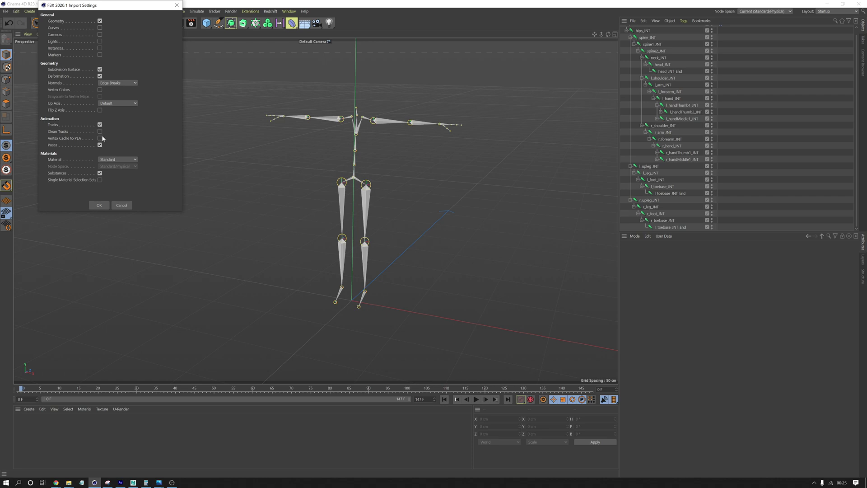
pyautogui.click(99, 205)
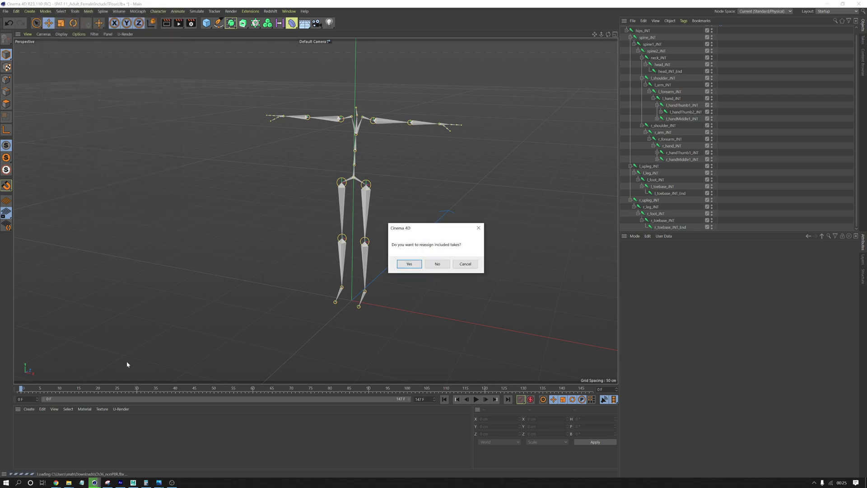
pyautogui.click(437, 265)
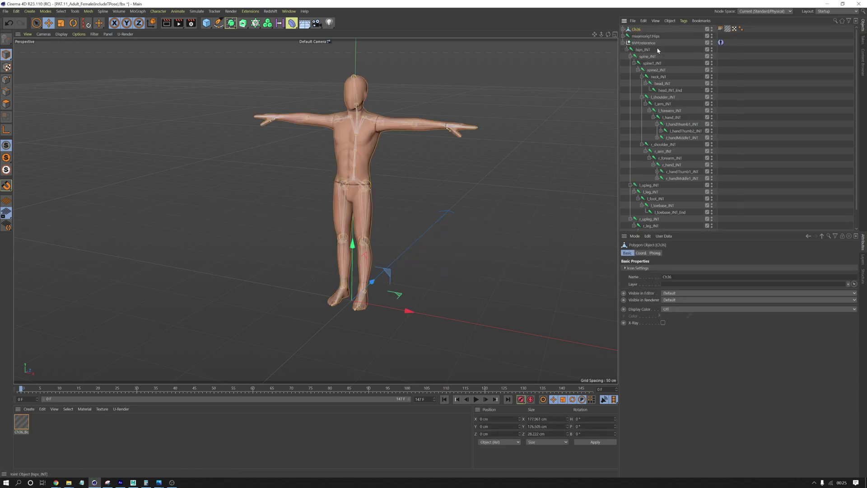
# Add a Character Definition tag to the mixamorig1:Hips joint
pyautogui.click(625, 43)
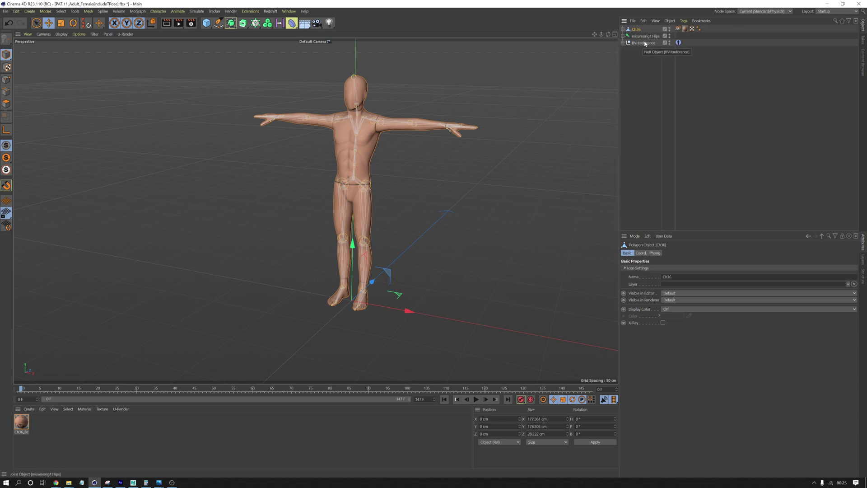
pyautogui.click(644, 37)
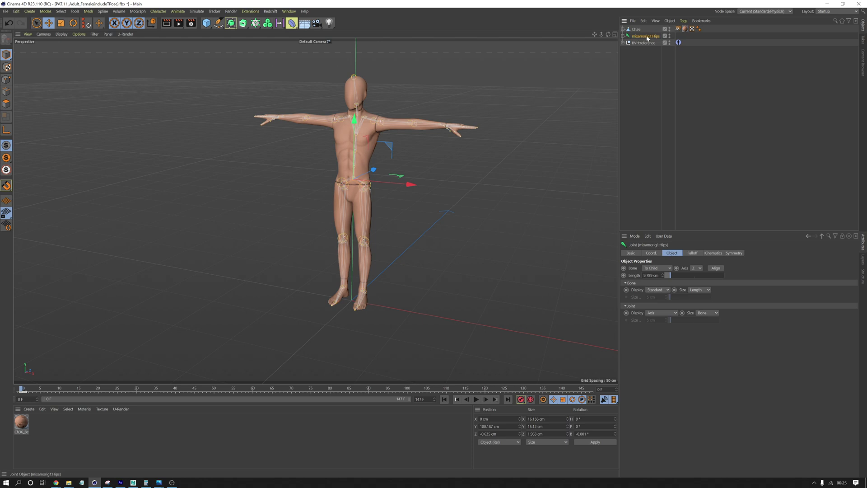
pyautogui.press('Right')
pyautogui.rightClick(650, 38)
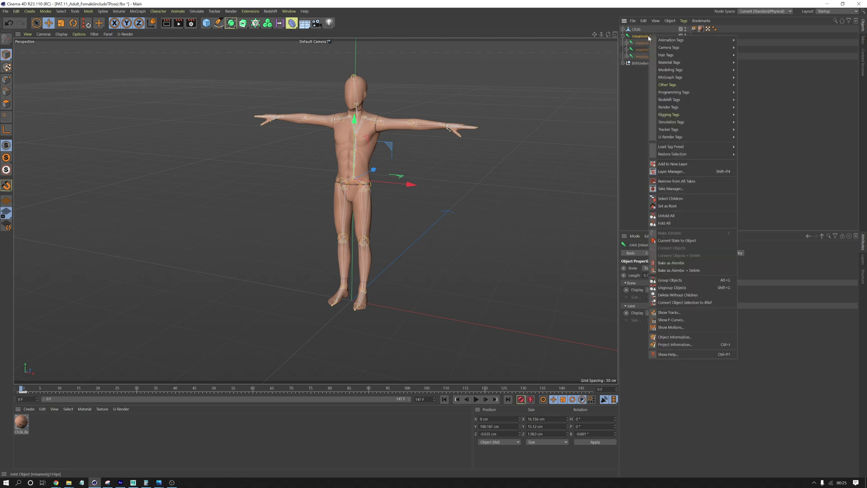
pyautogui.moveTo(734, 119)
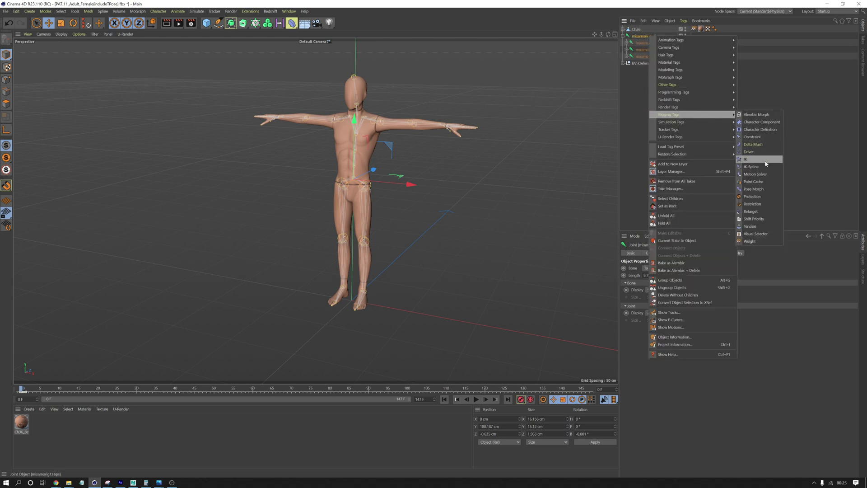
pyautogui.click(762, 130)
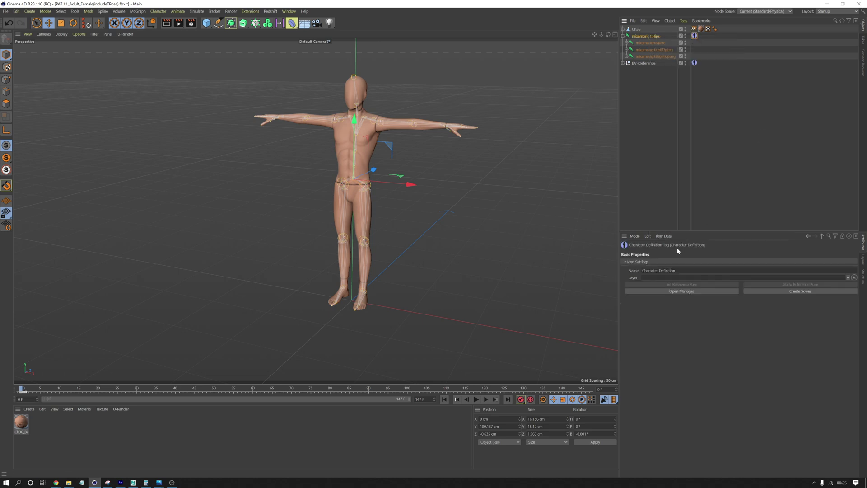
# Extract the Mixamo skeleton into body parts in the Character Definition manager
pyautogui.click(671, 291)
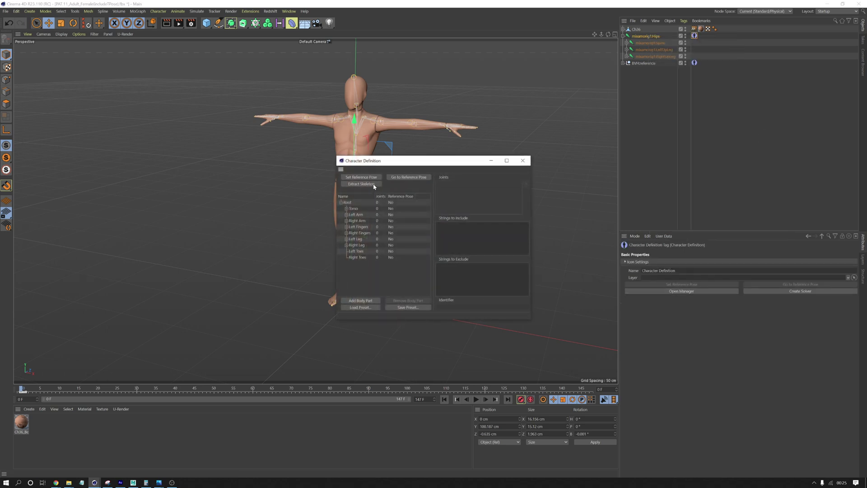
pyautogui.click(374, 185)
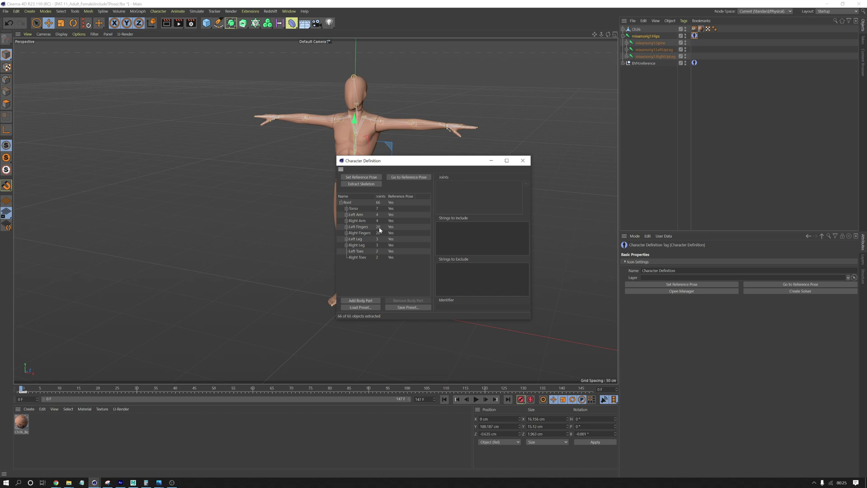
pyautogui.moveTo(428, 168); pyautogui.dragTo(509, 202)
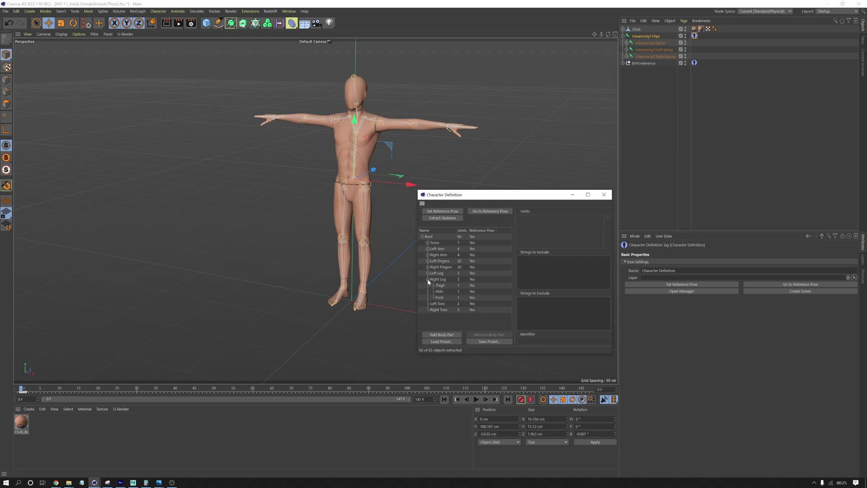
# Add a Motion Solver tag to the mixamorig1:Hips joint
pyautogui.click(605, 195)
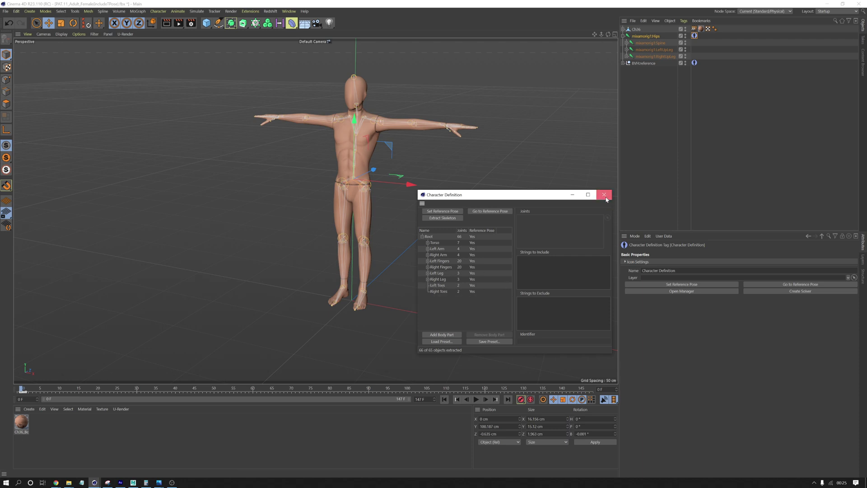
pyautogui.rightClick(655, 37)
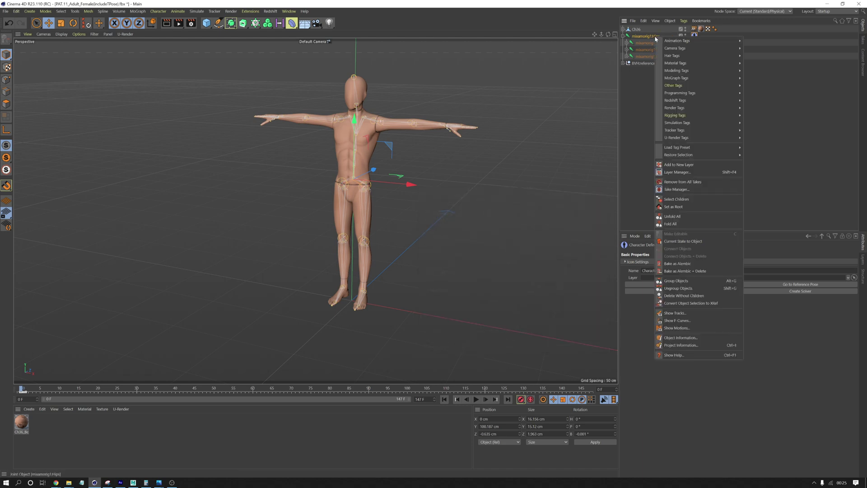
pyautogui.moveTo(708, 115)
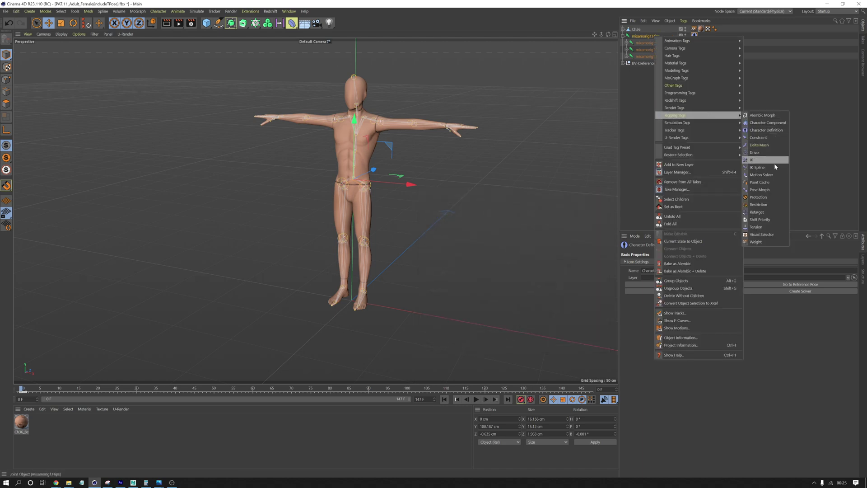
pyautogui.click(771, 175)
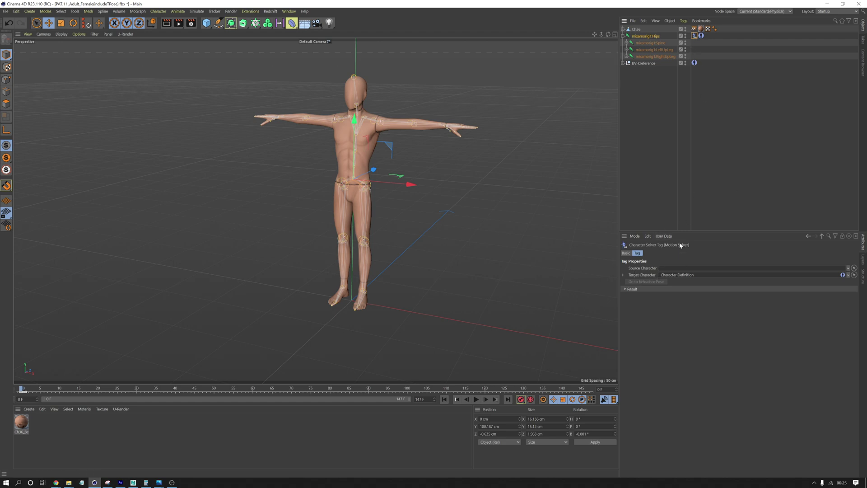
# Set the BVHreference Character Definition as Source Character and preview at frame 56
pyautogui.click(694, 64)
pyautogui.moveTo(725, 156); pyautogui.dragTo(672, 270)
pyautogui.moveTo(21, 389); pyautogui.dragTo(221, 398)
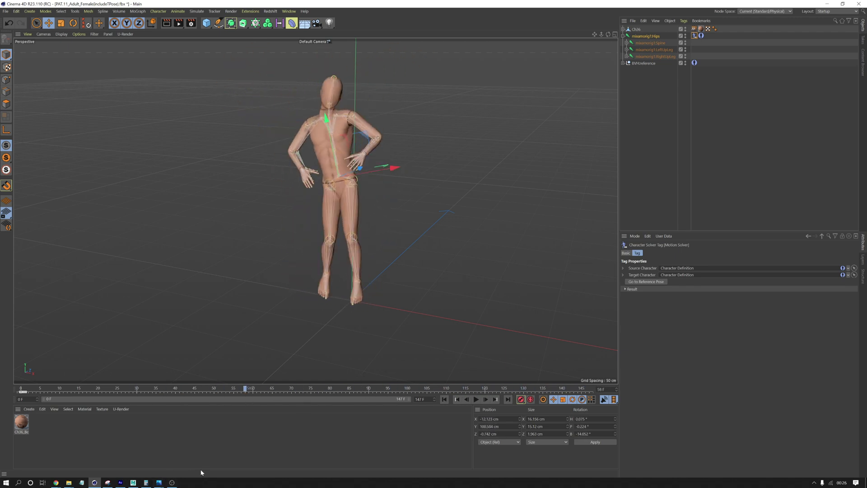